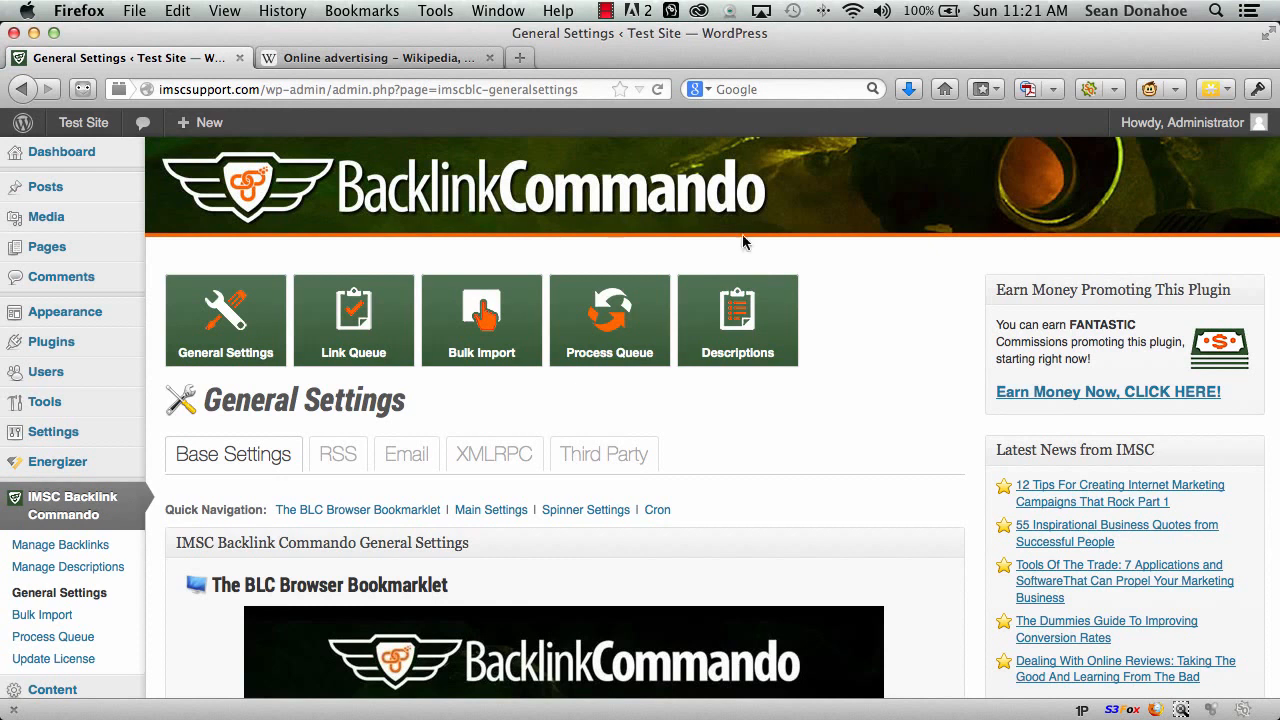
Open the Manage Backlinks list and review each backlink's source, last boost and status.
scroll(745, 515, down, 3)
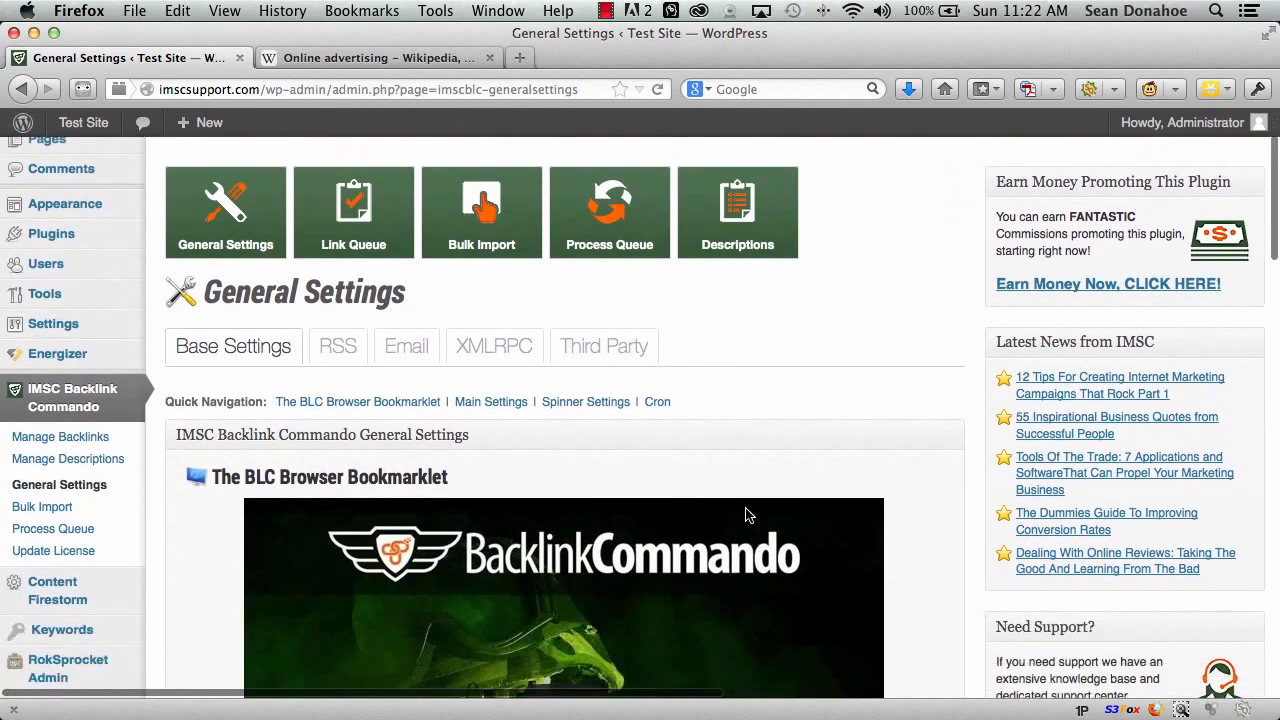
click(68, 440)
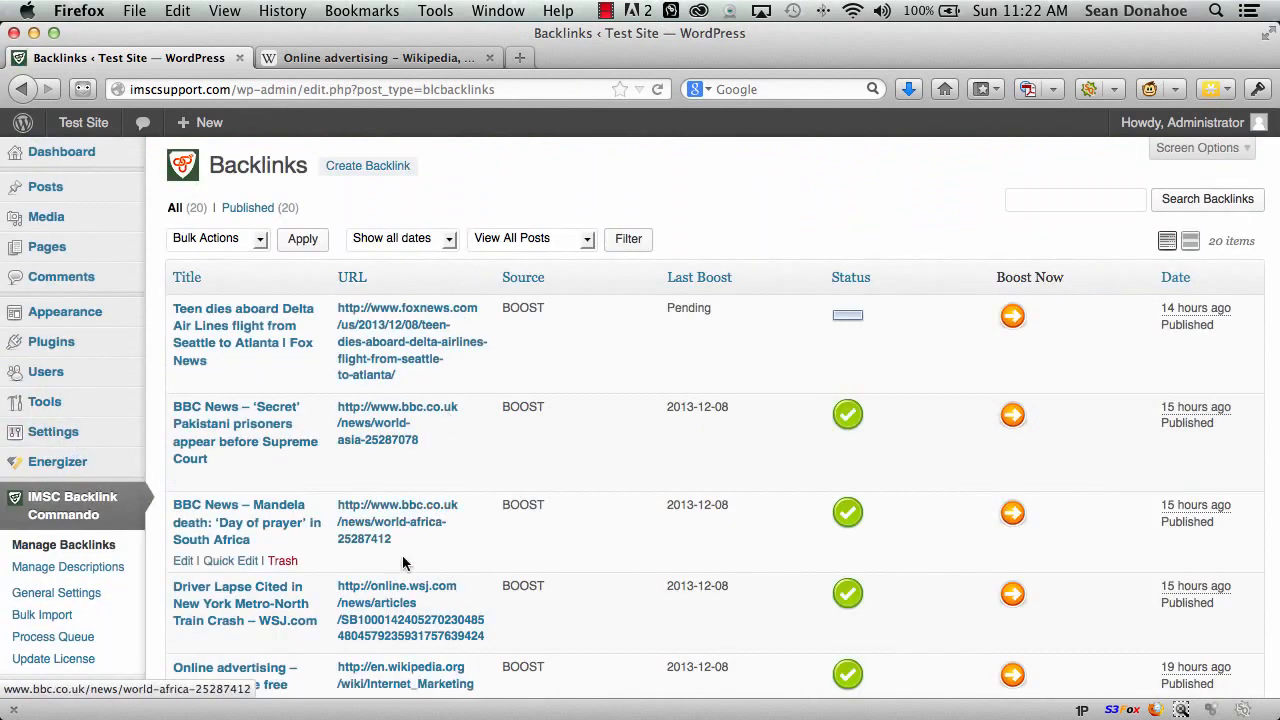
scroll(695, 477, down, 3)
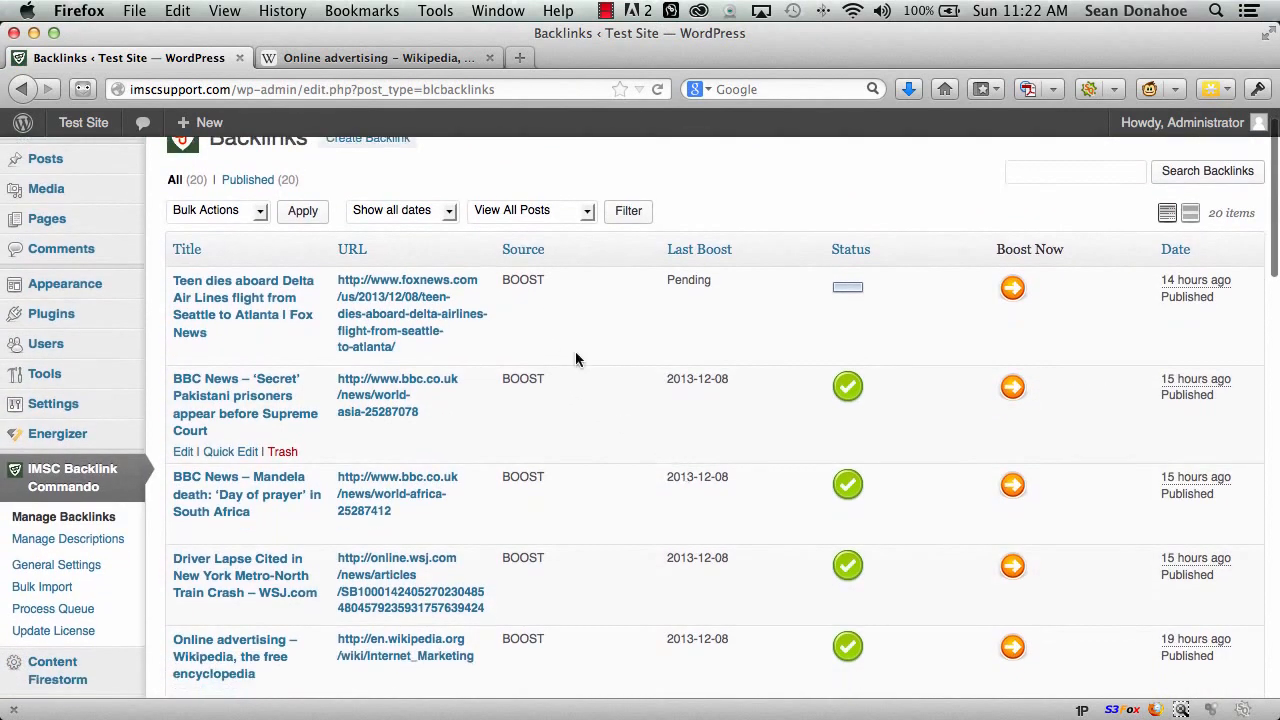
scroll(611, 626, down, 6)
scroll(624, 590, down, 1)
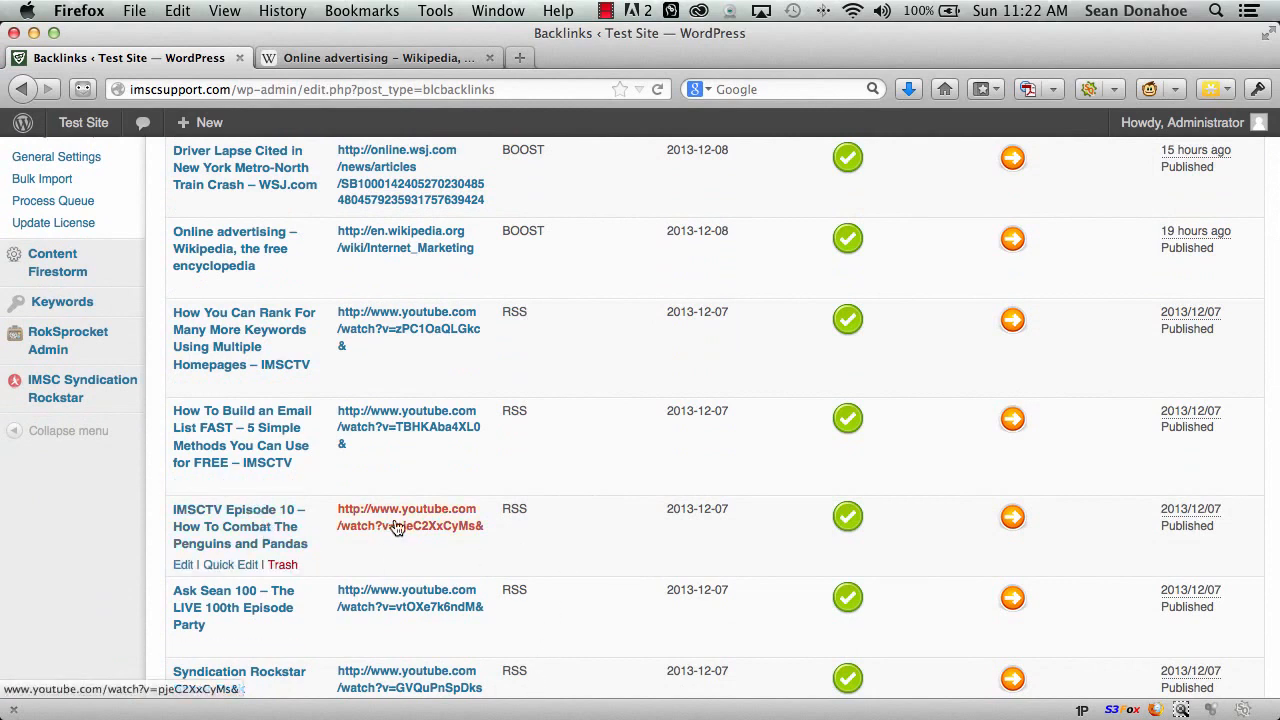
scroll(662, 544, up, 5)
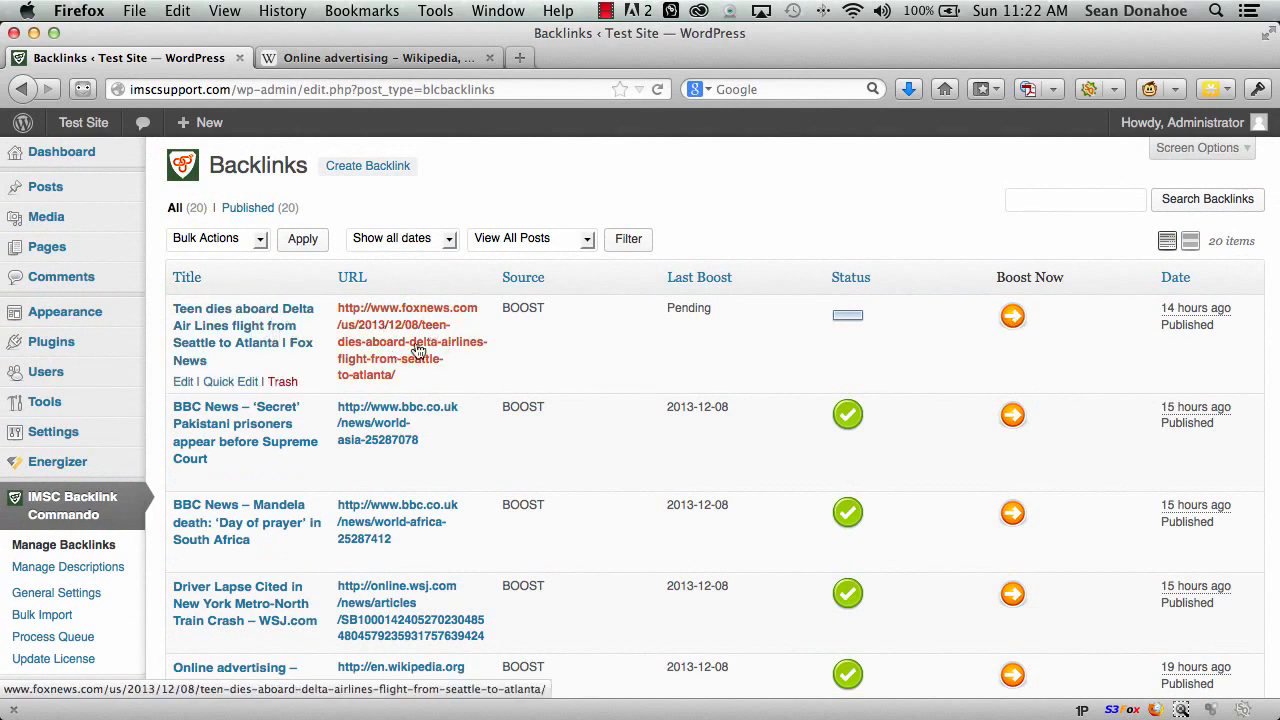
Boost the pending Fox News Delta flight backlink immediately from the backlinks list.
click(1013, 317)
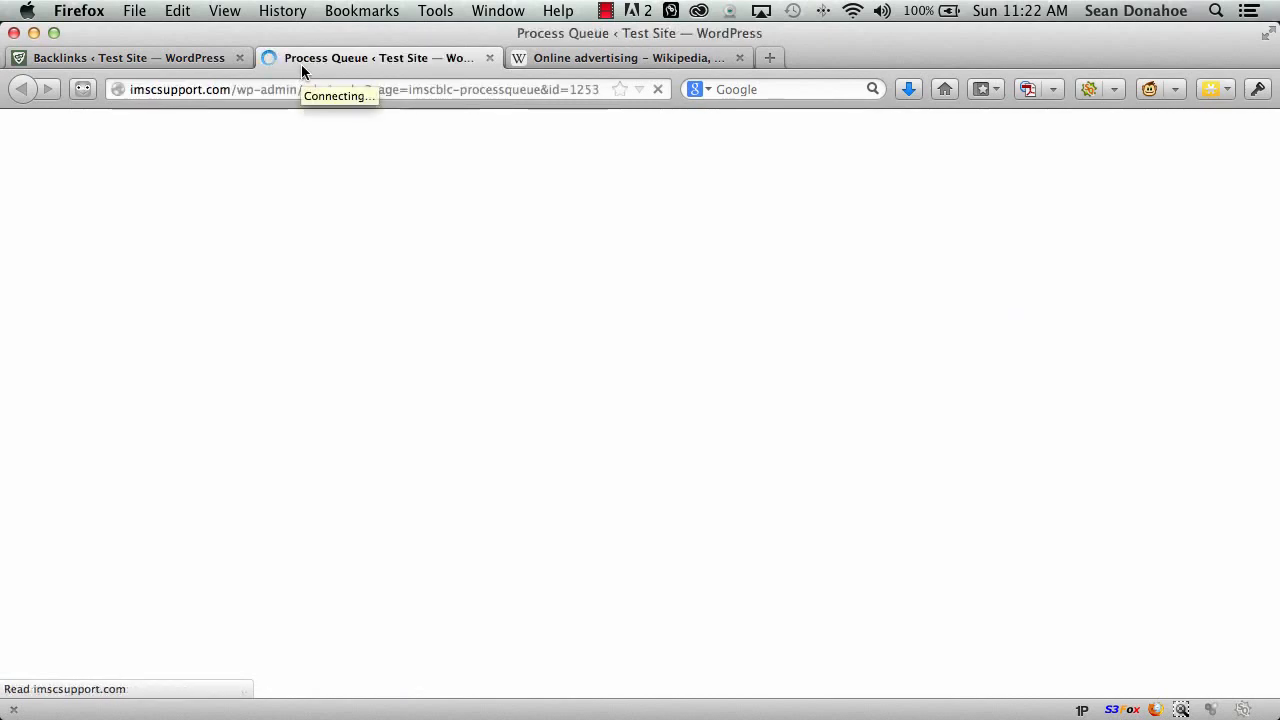
scroll(774, 542, down, 2)
scroll(774, 542, down, 5)
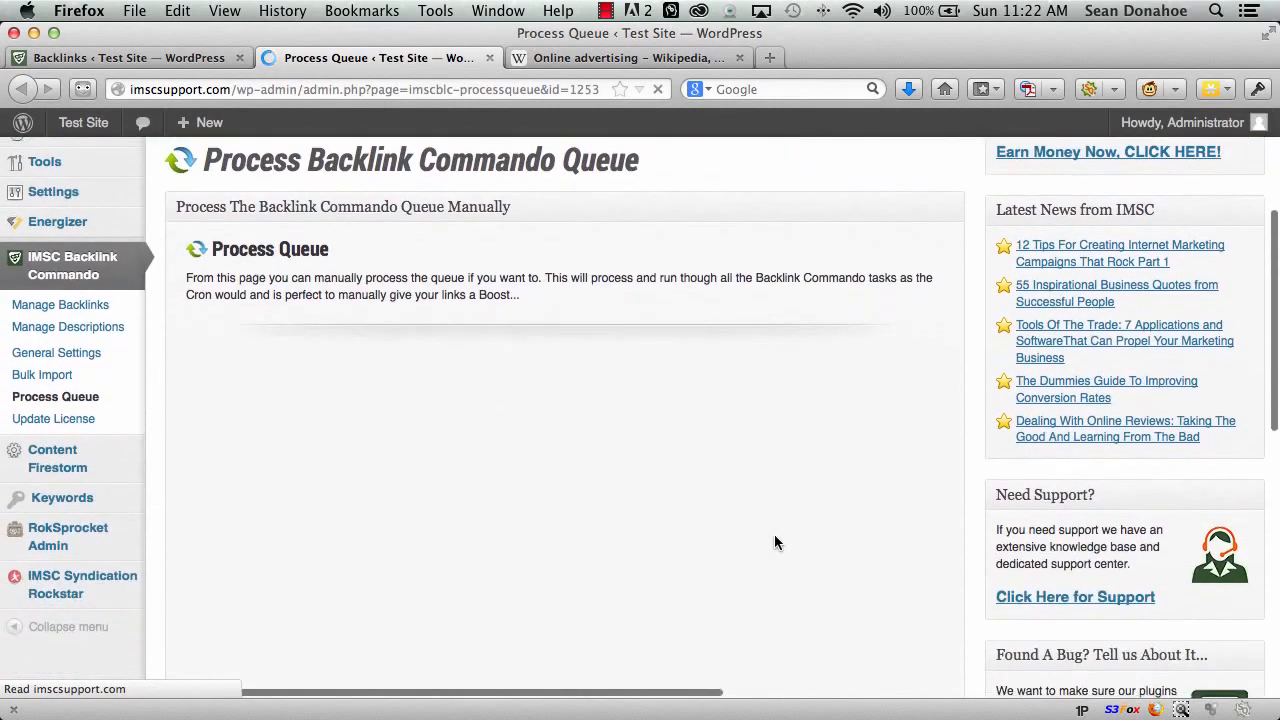
Examine the Process Queue log for the pinging, email, XMLRPC, sitemap and third-party submission stages until the run ends.
scroll(645, 518, down, 3)
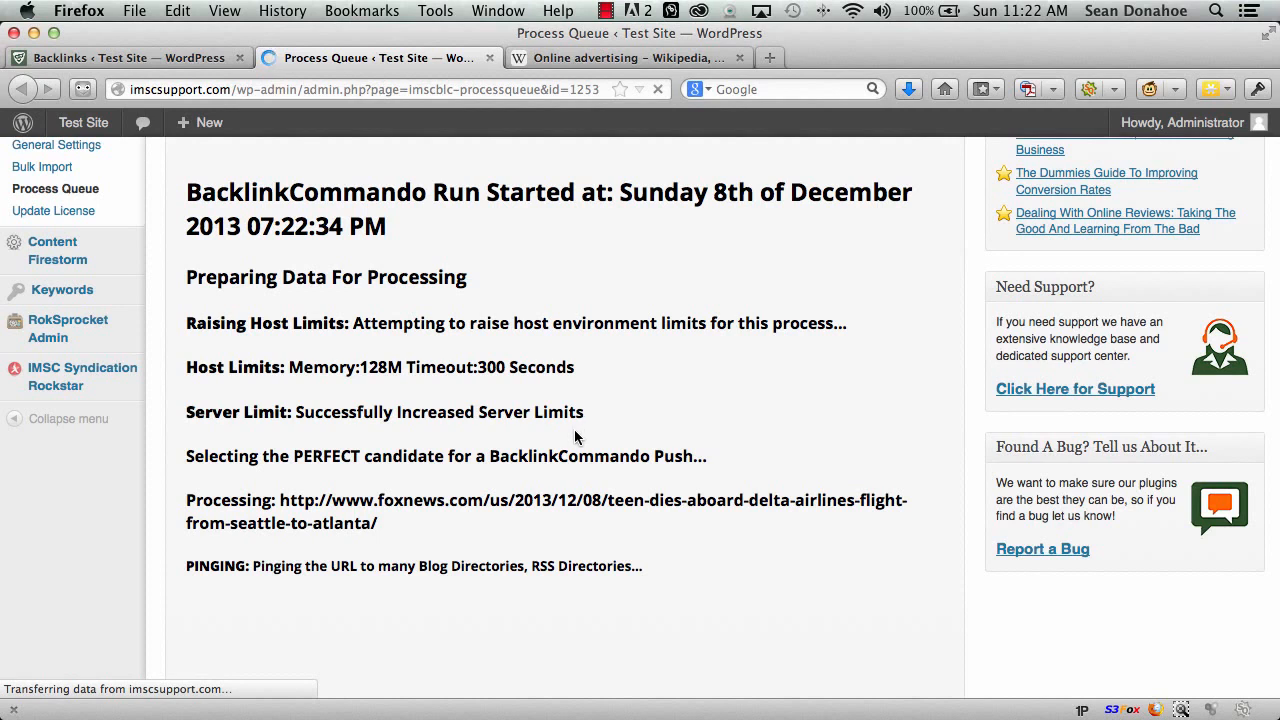
scroll(577, 430, down, 1)
scroll(577, 430, down, 3)
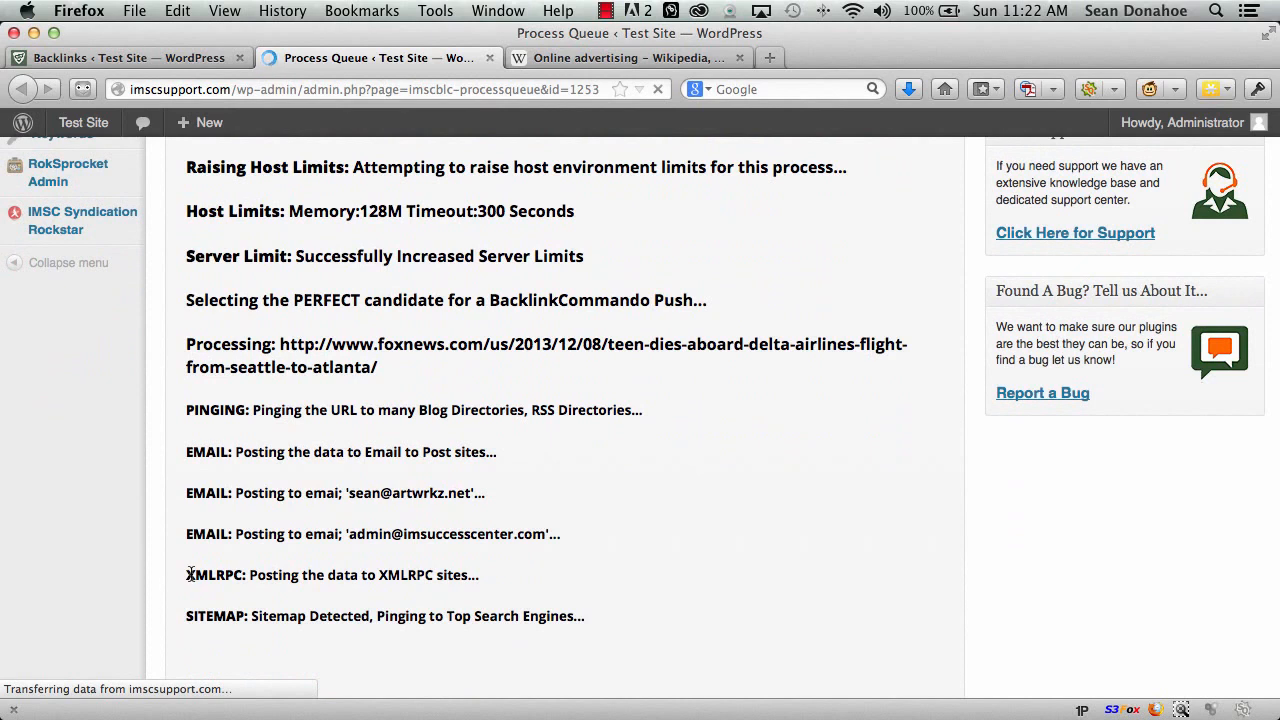
scroll(596, 550, down, 2)
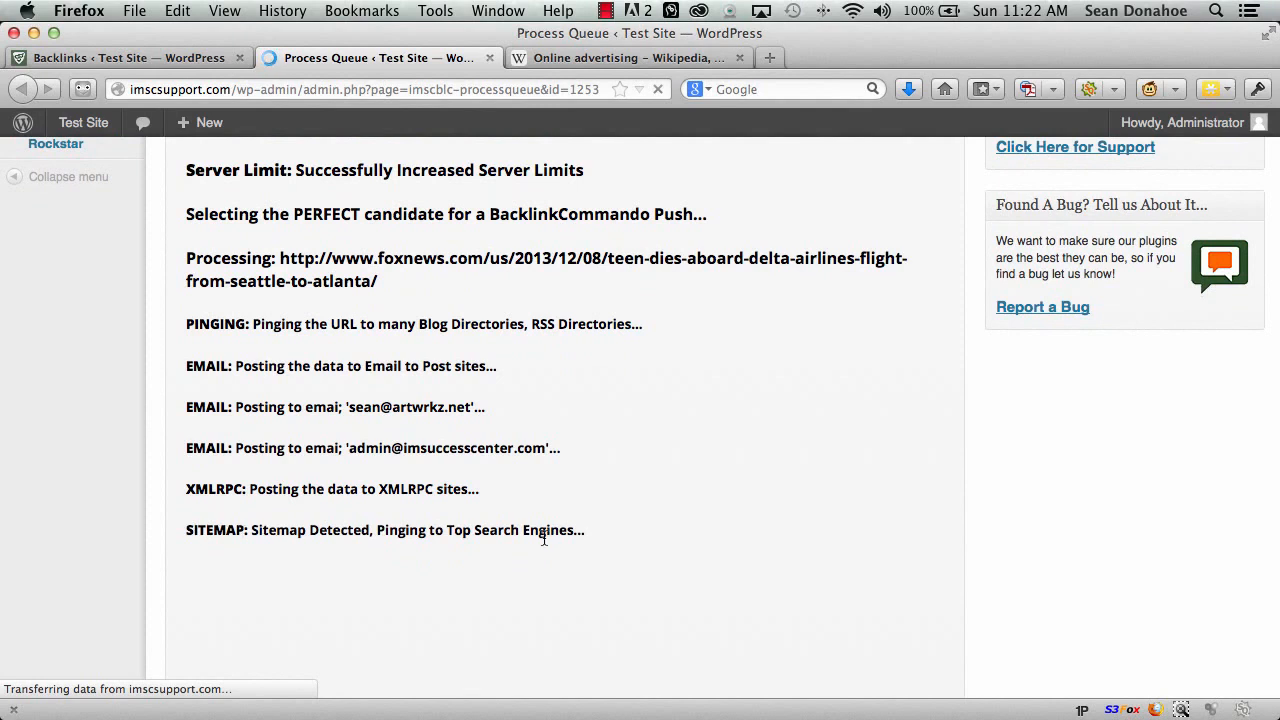
scroll(631, 545, down, 1)
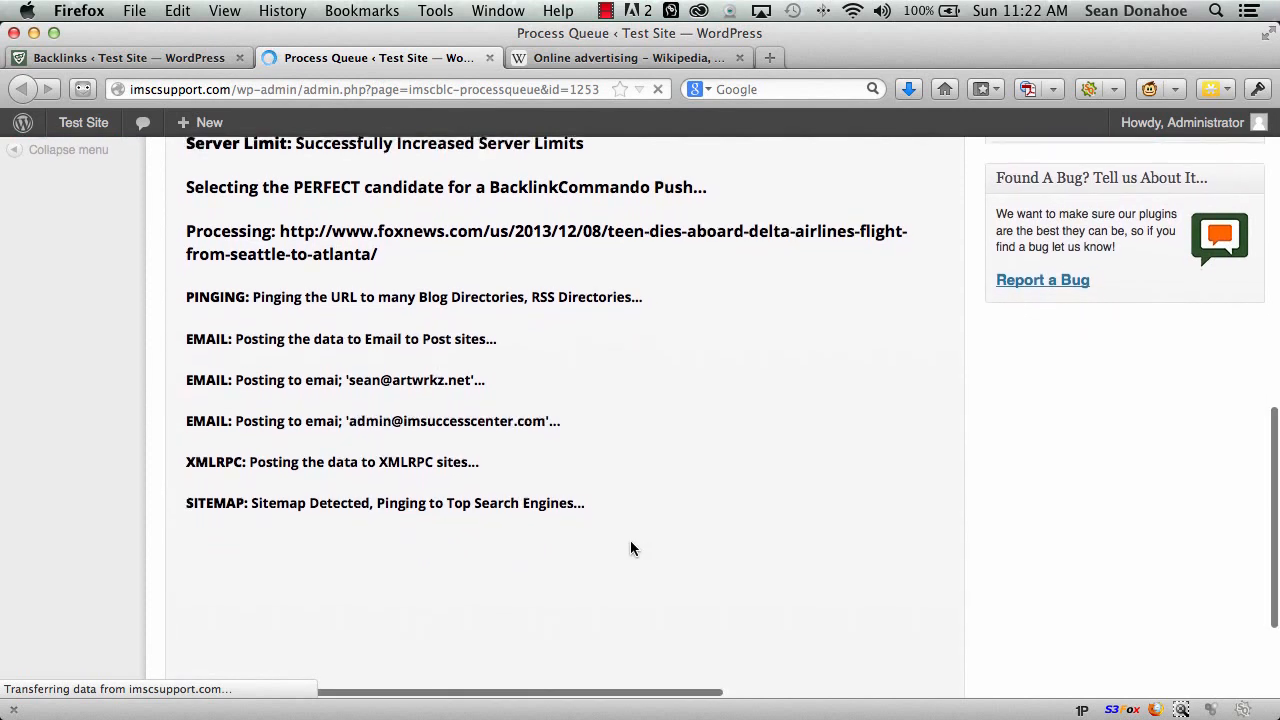
scroll(631, 545, down, 3)
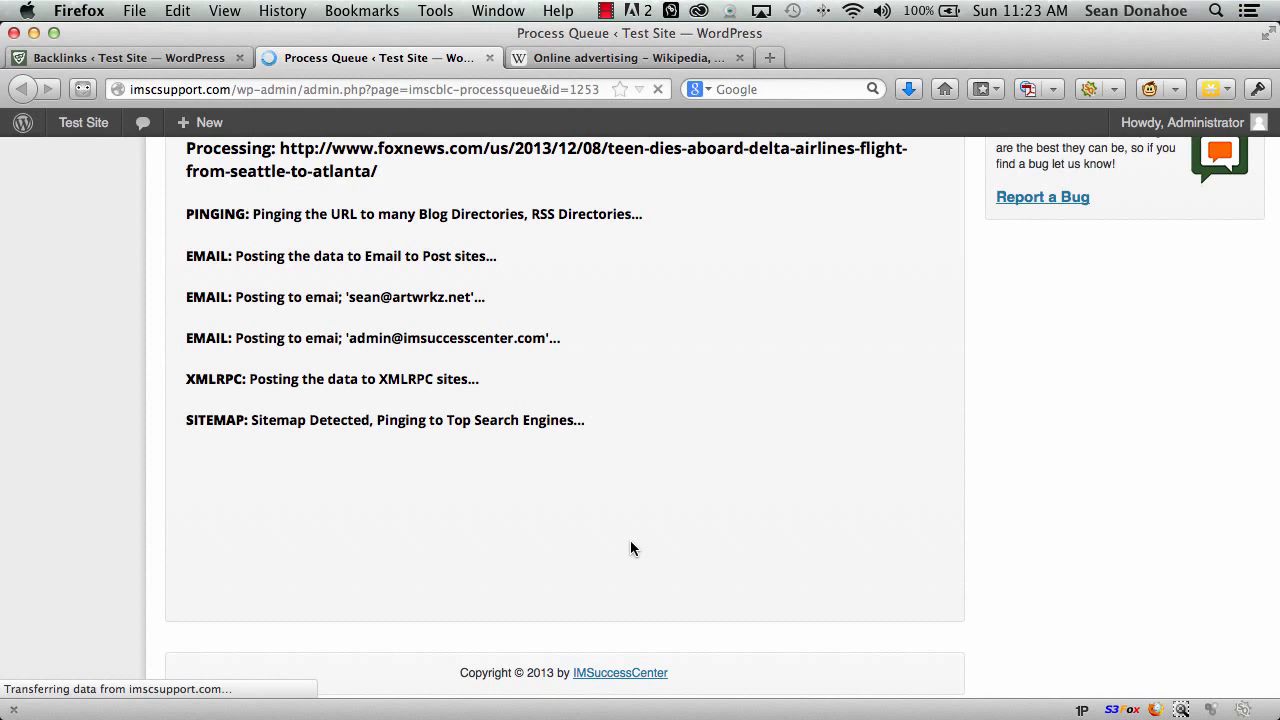
scroll(500, 405, up, 10)
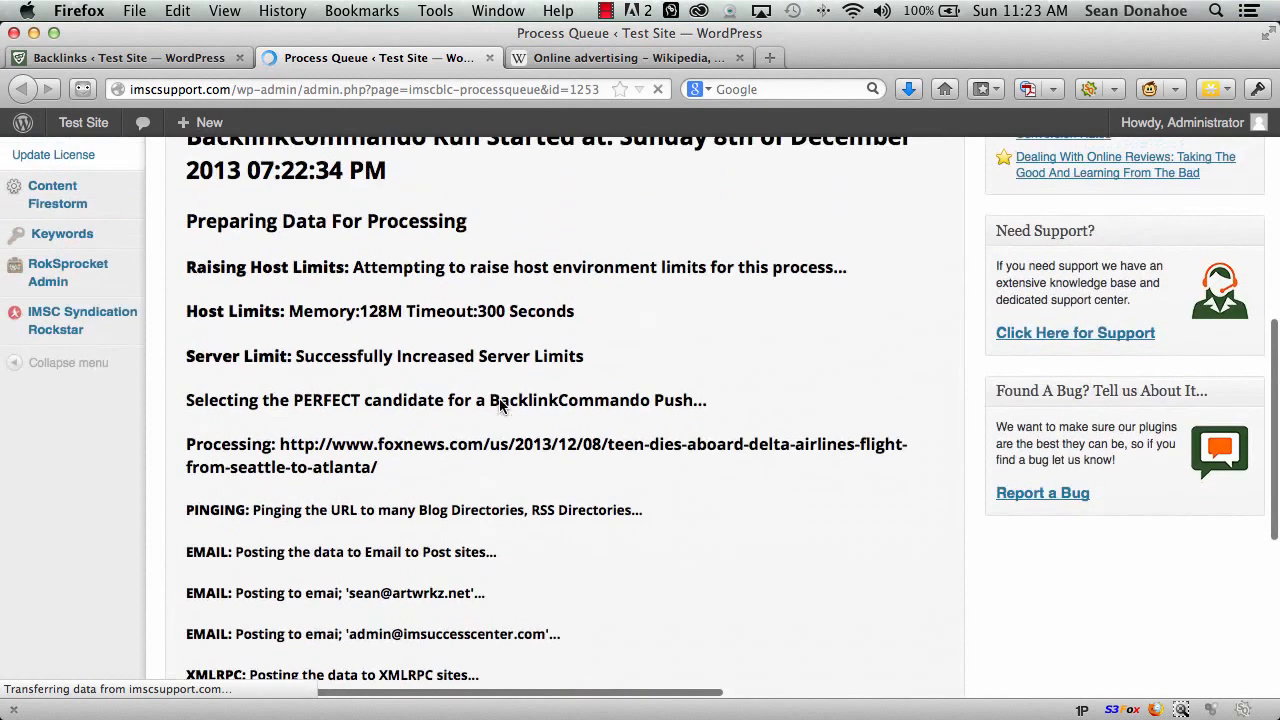
scroll(566, 439, up, 15)
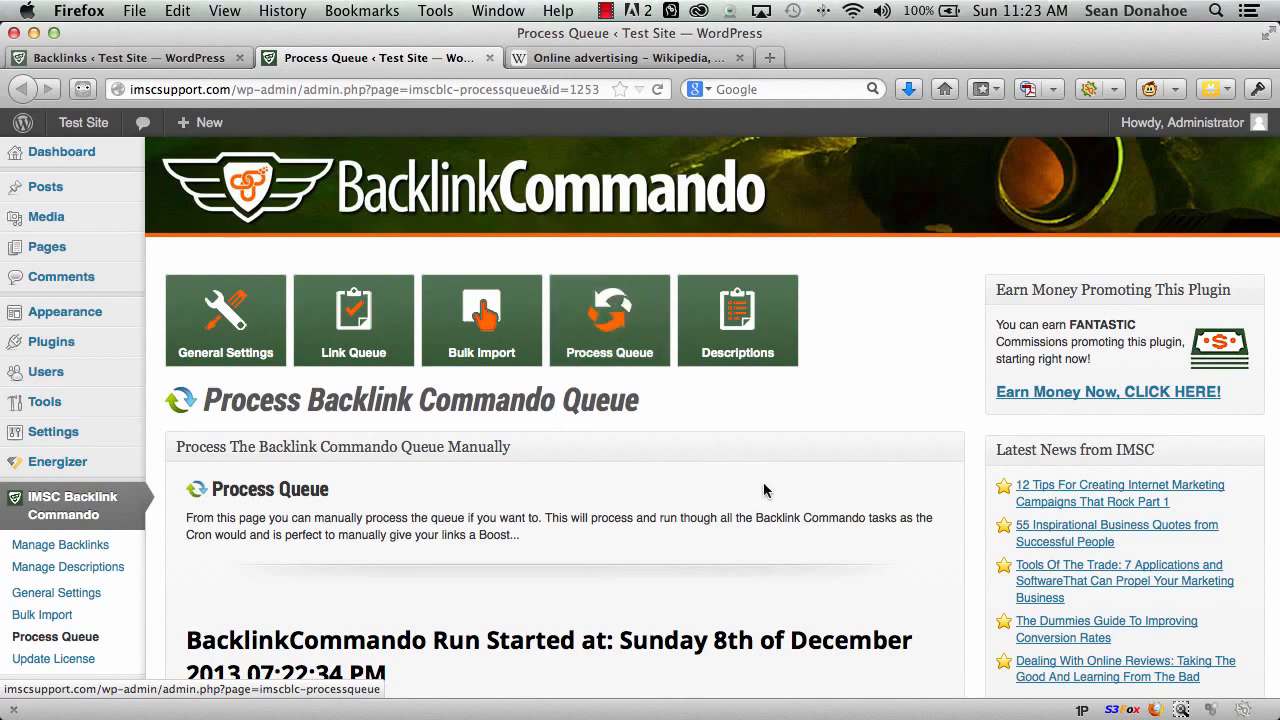
scroll(764, 482, down, 15)
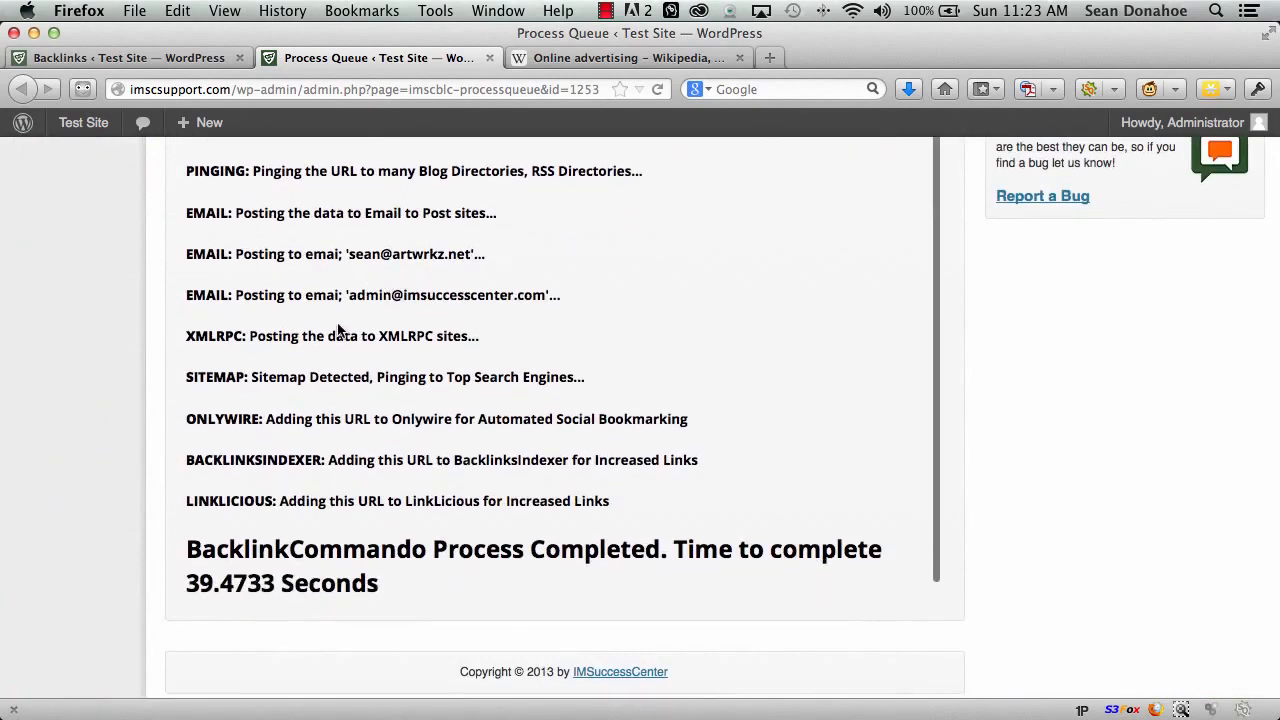
scroll(769, 409, up, 1)
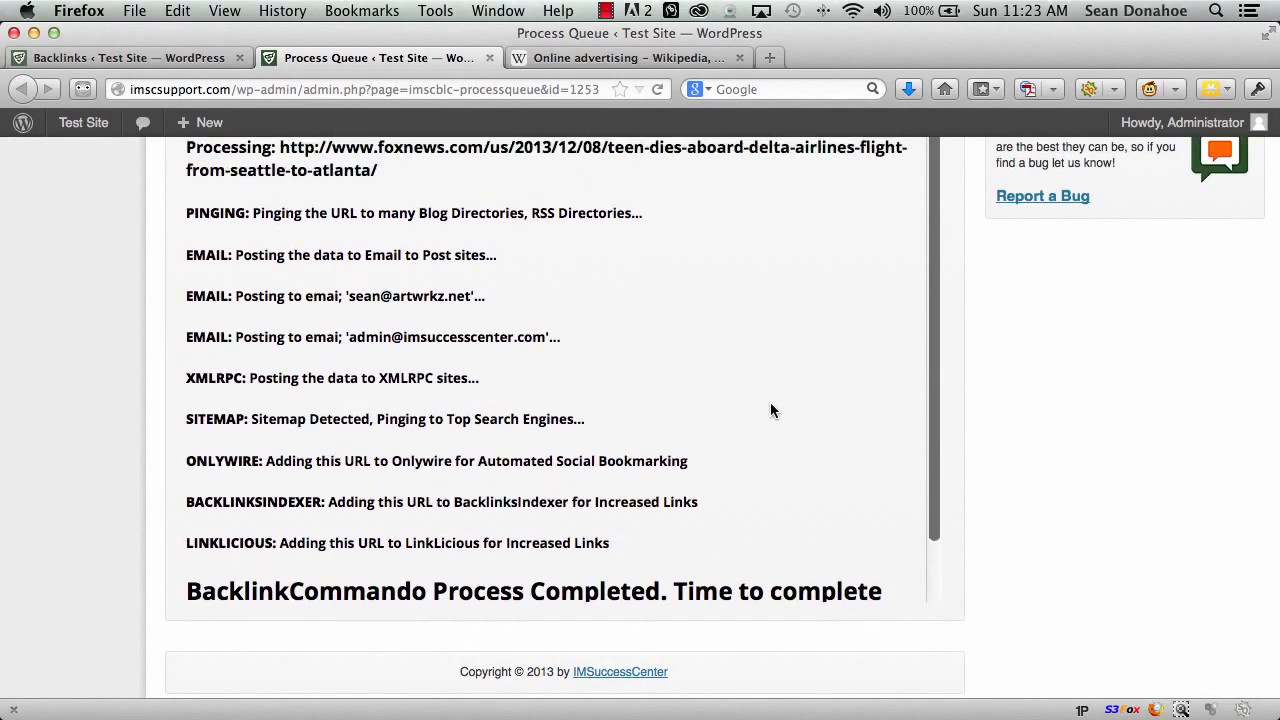
scroll(770, 405, up, 15)
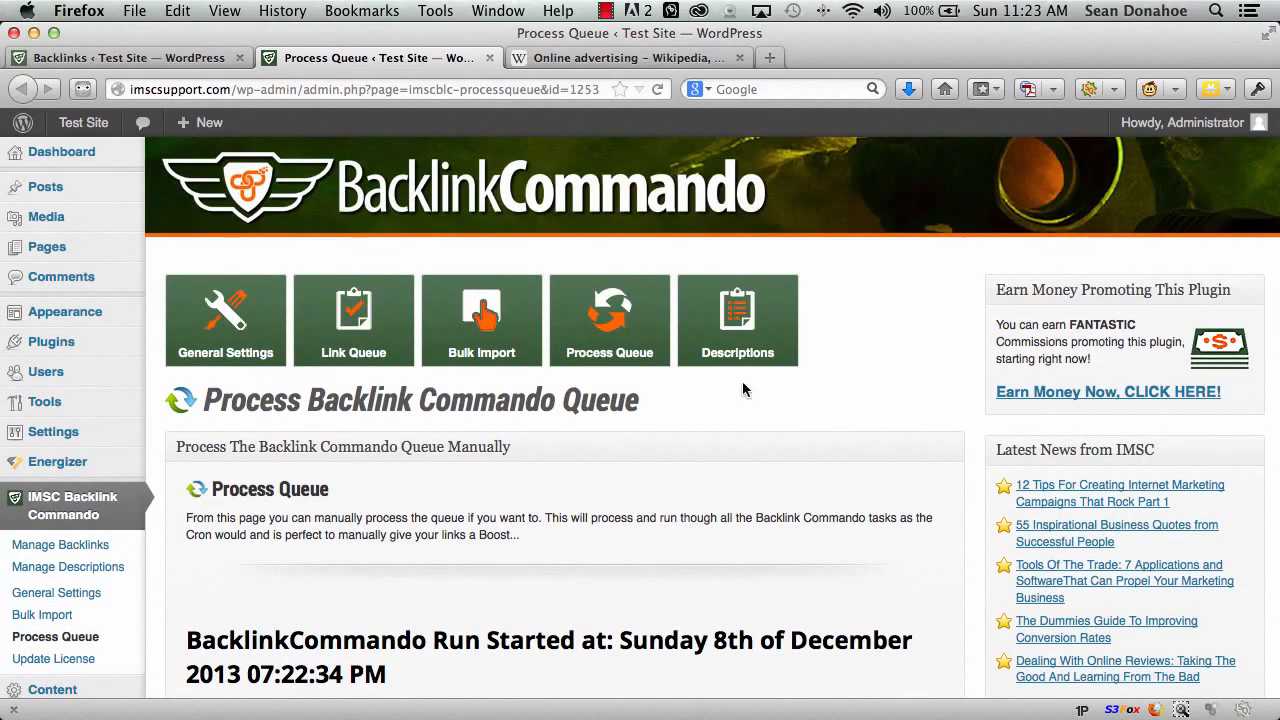
Open Backlink Commando's General Settings and examine the Main Settings and Spinner Settings options.
click(203, 341)
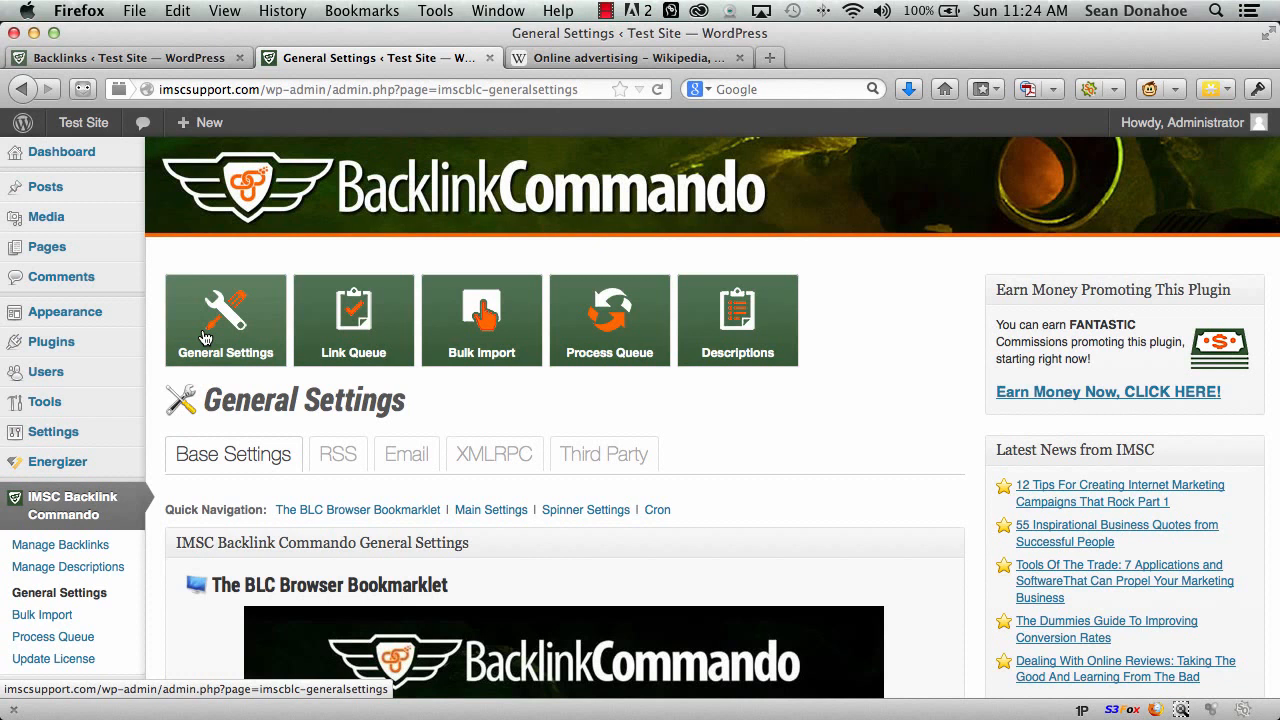
scroll(900, 560, down, 3)
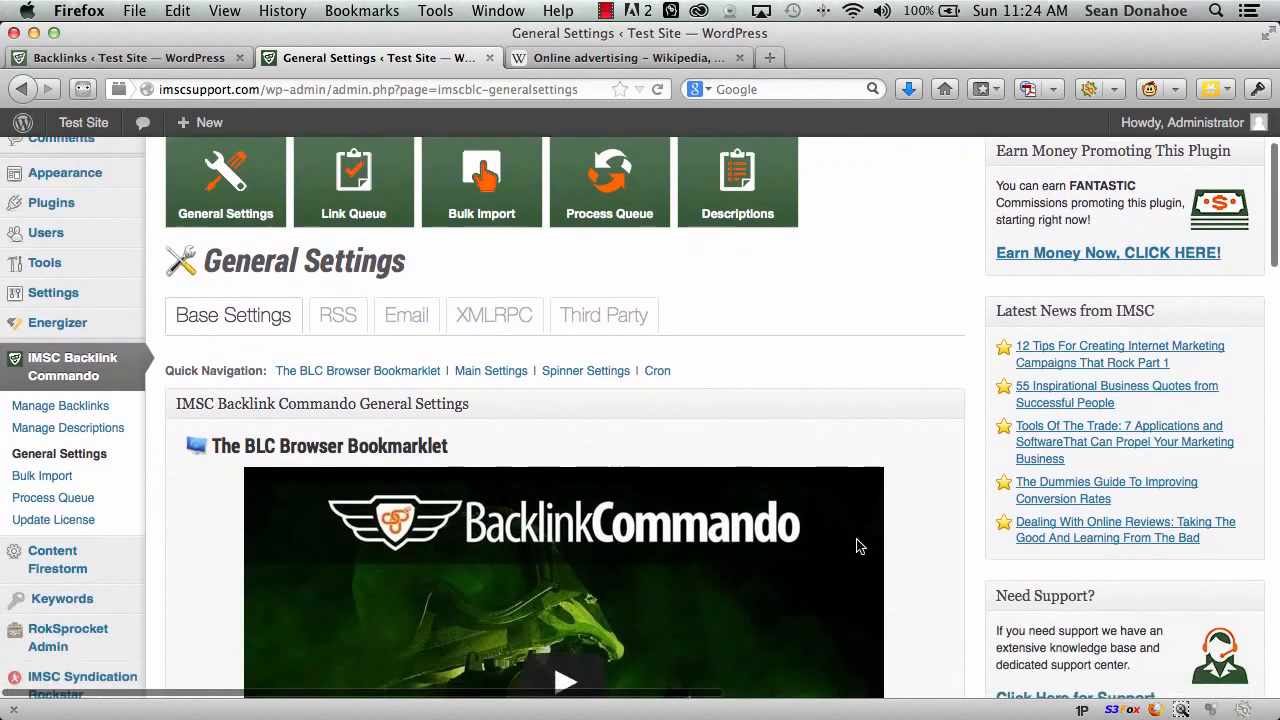
scroll(845, 546, down, 2)
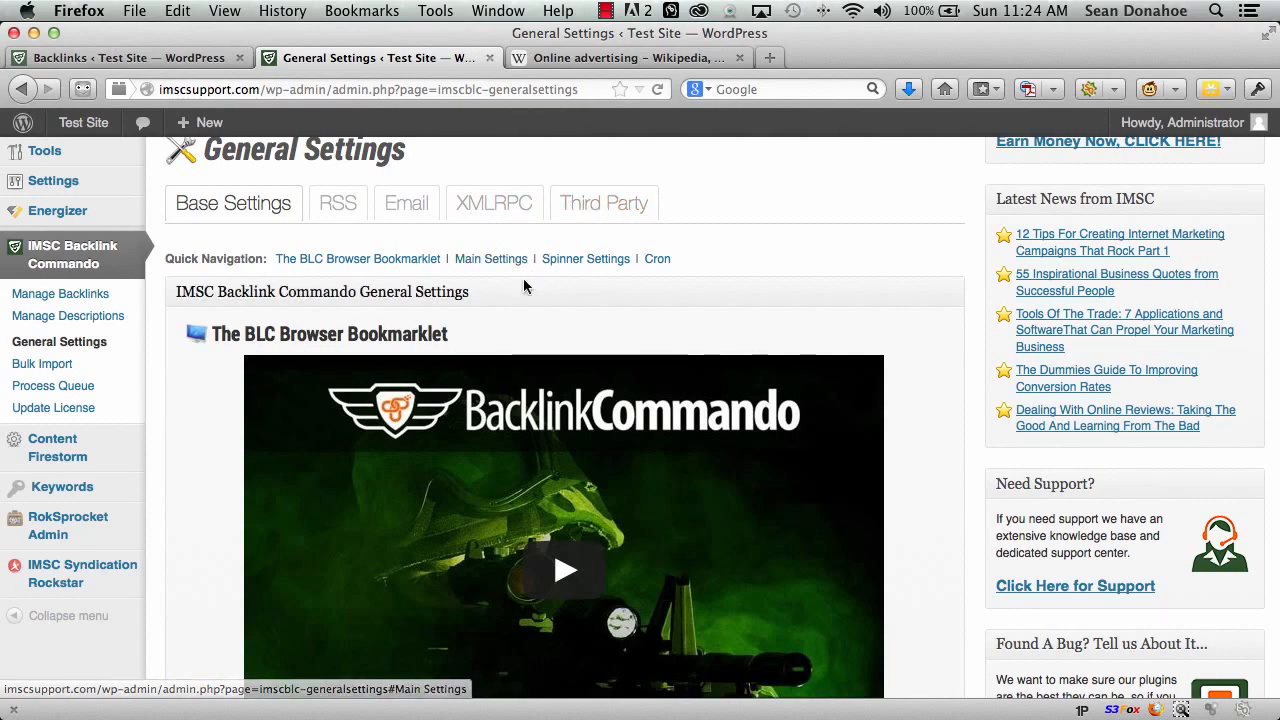
scroll(212, 541, down, 5)
scroll(212, 541, down, 15)
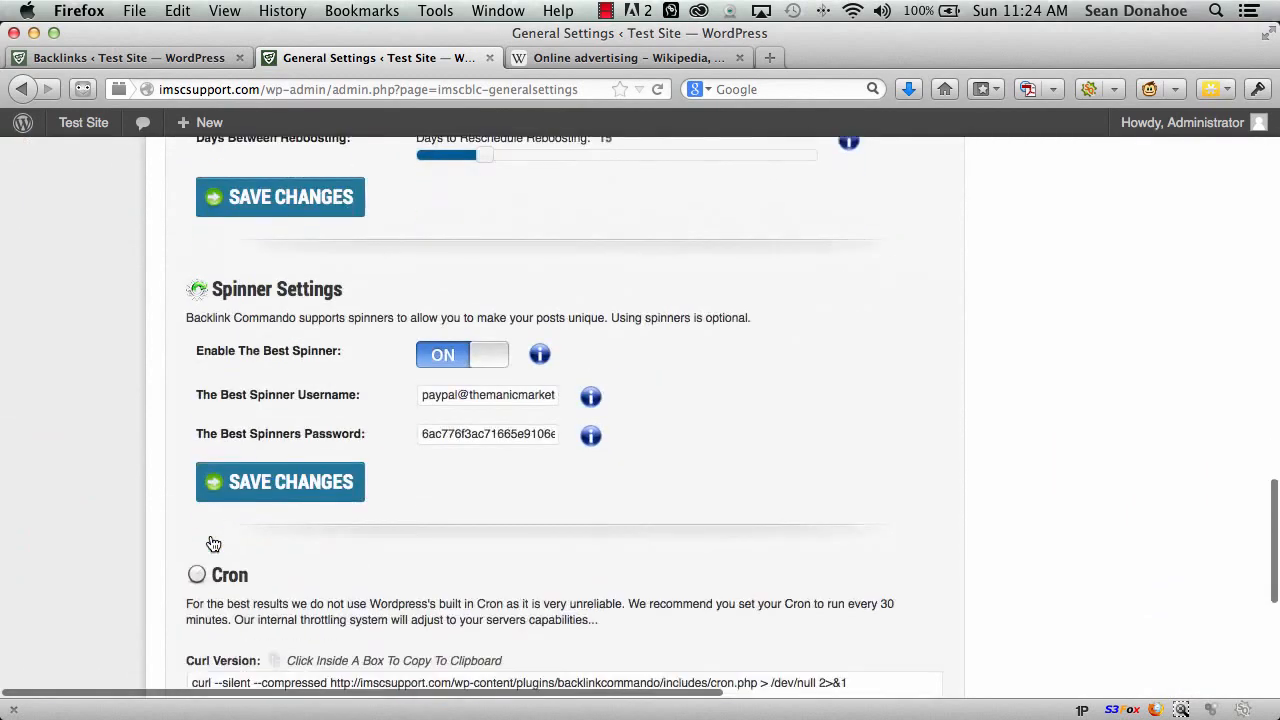
scroll(211, 538, up, 8)
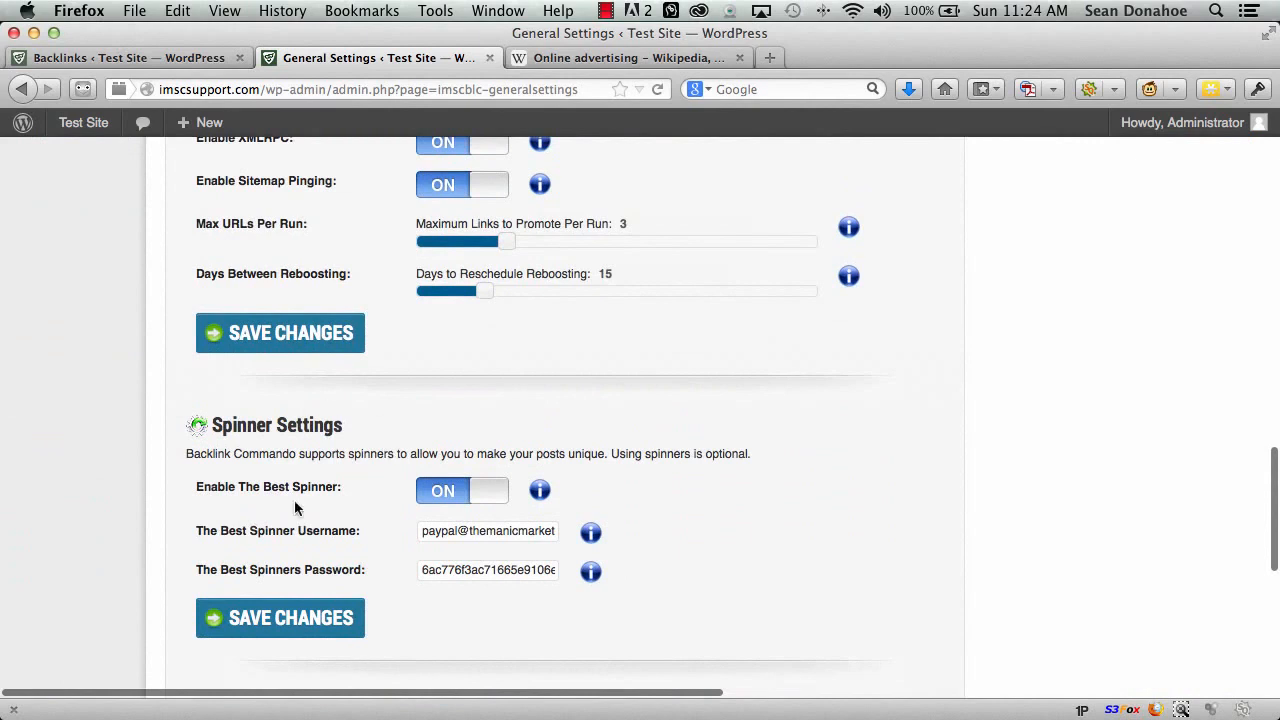
scroll(314, 530, up, 13)
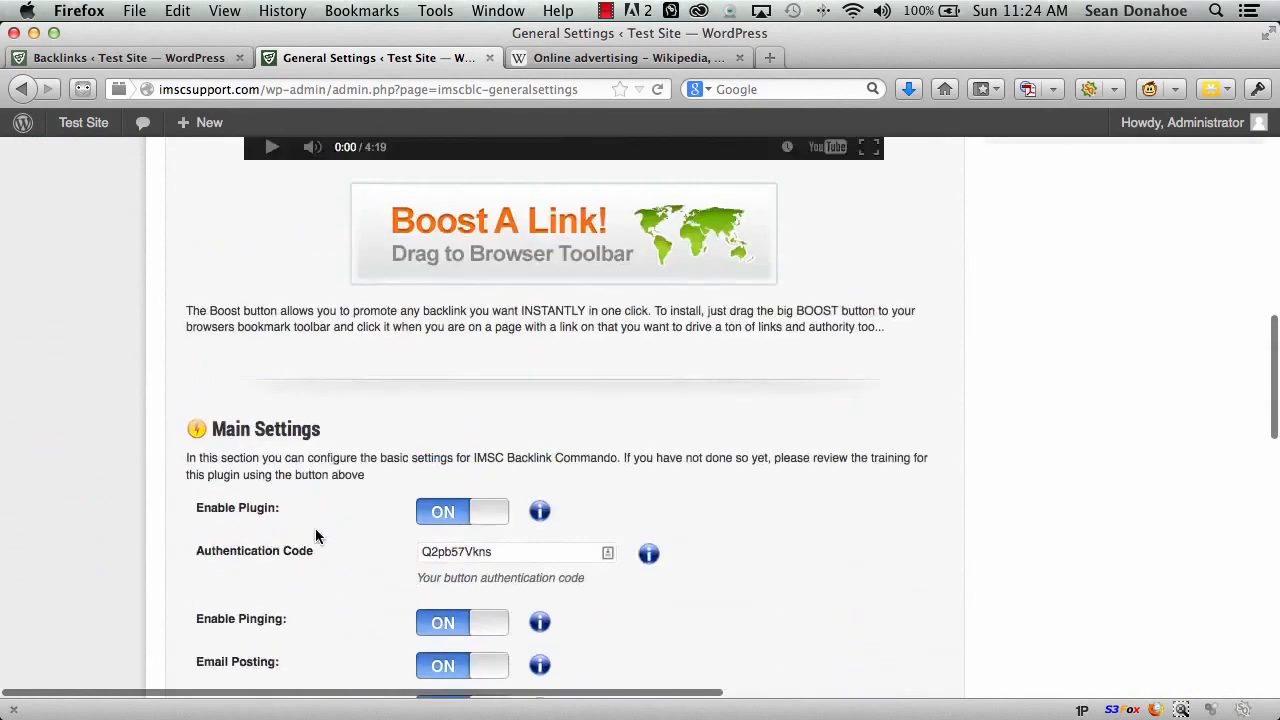
scroll(315, 537, down, 3)
scroll(315, 537, down, 2)
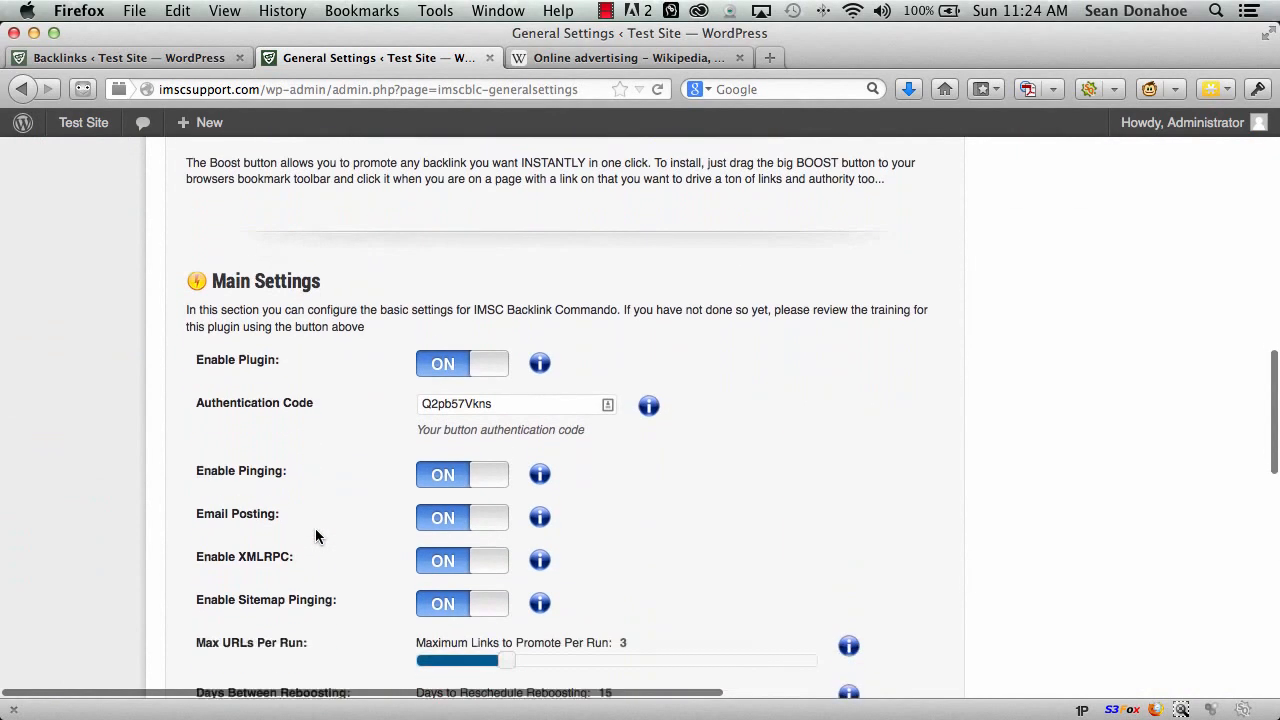
scroll(315, 537, down, 3)
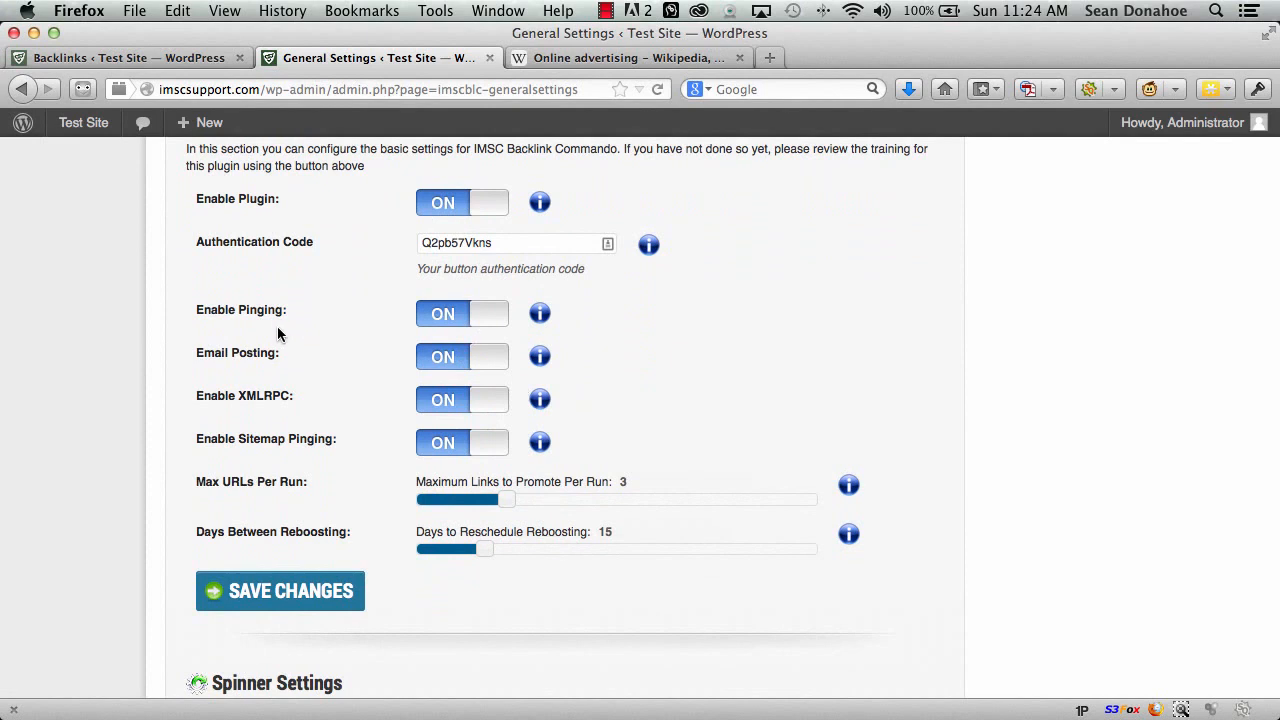
scroll(278, 333, up, 2)
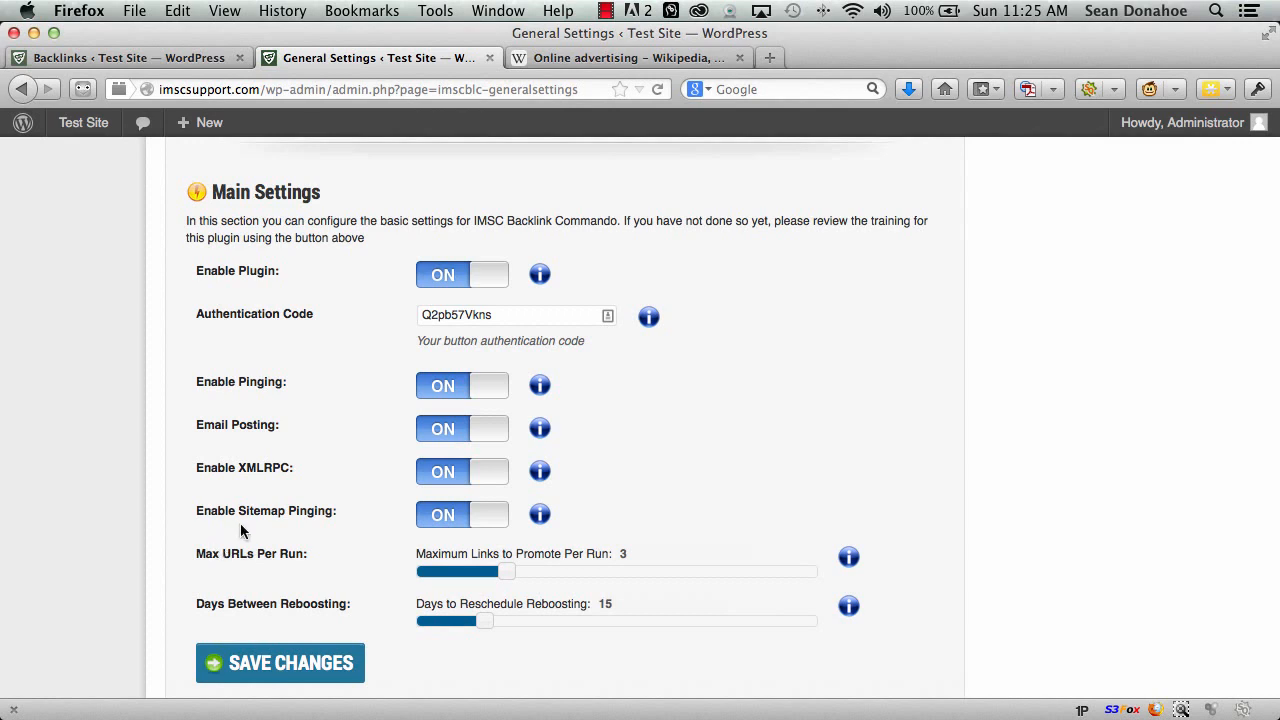
Show the browser's Bookmarks Toolbar and add the Boost A Link! bookmarklet to it.
scroll(173, 505, up, 8)
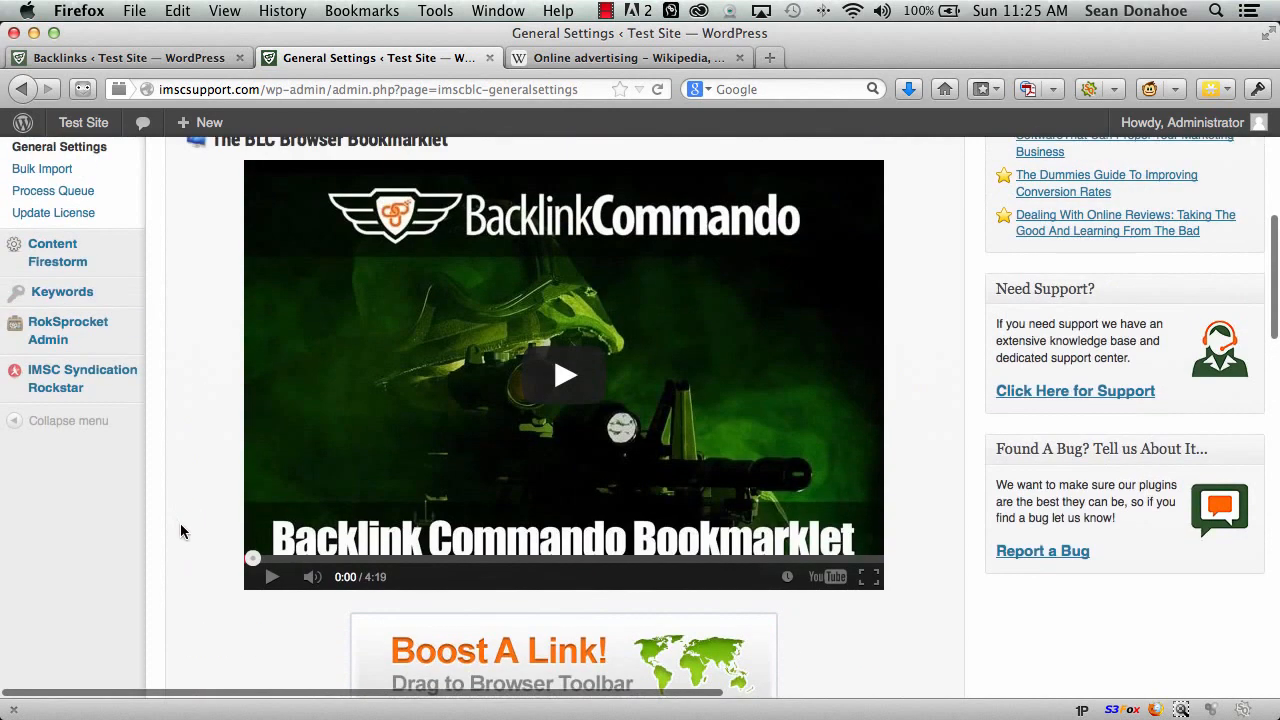
scroll(181, 531, down, 2)
scroll(181, 531, up, 5)
scroll(181, 531, down, 1)
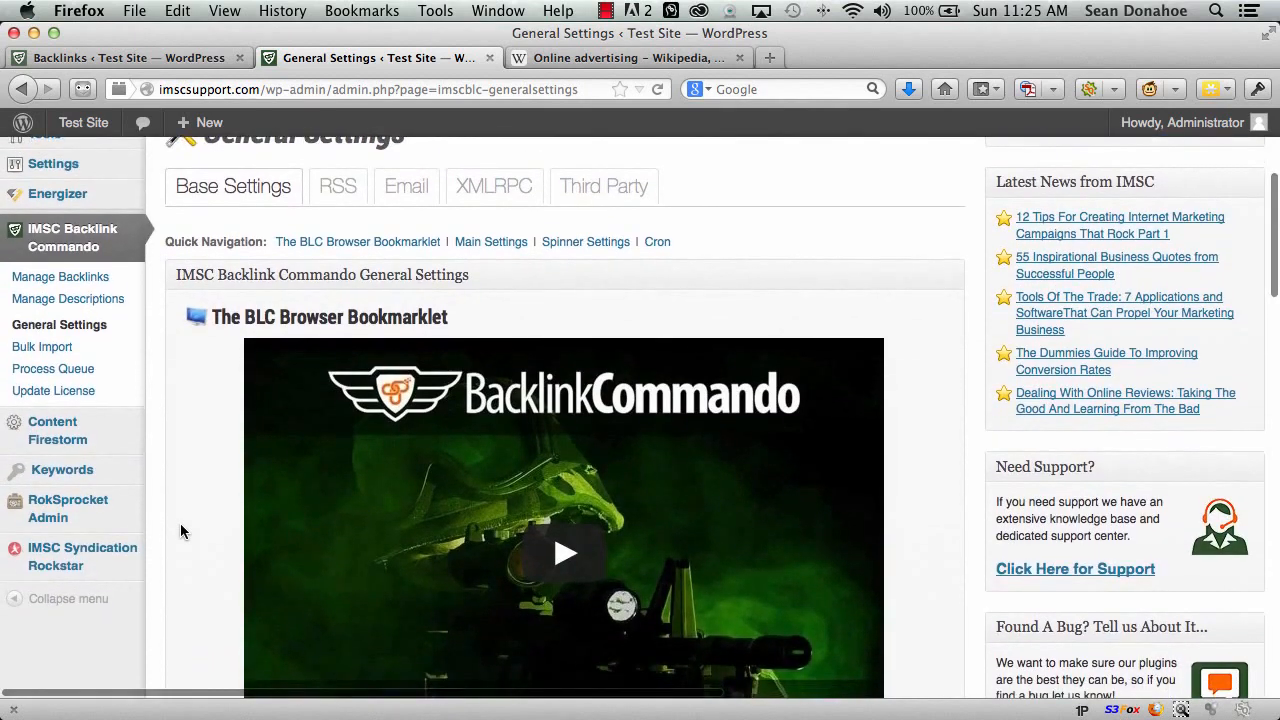
scroll(180, 531, down, 5)
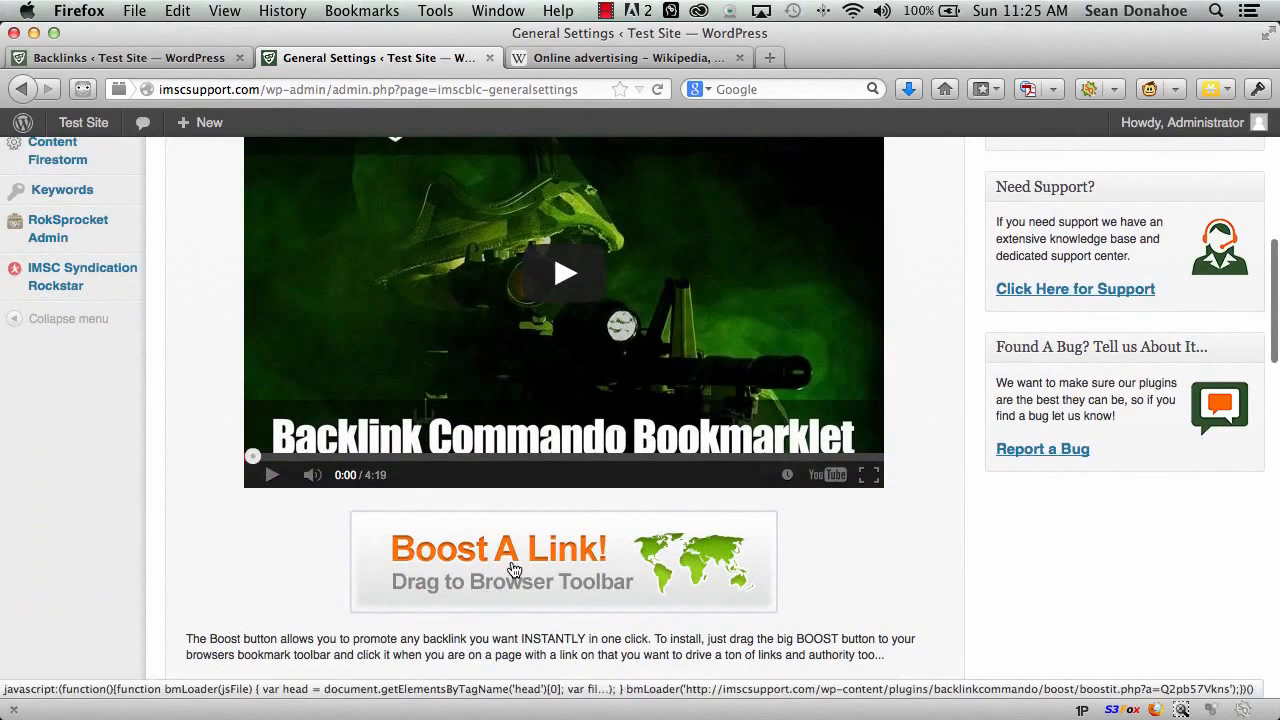
drag(514, 580, 297, 118)
click(224, 15)
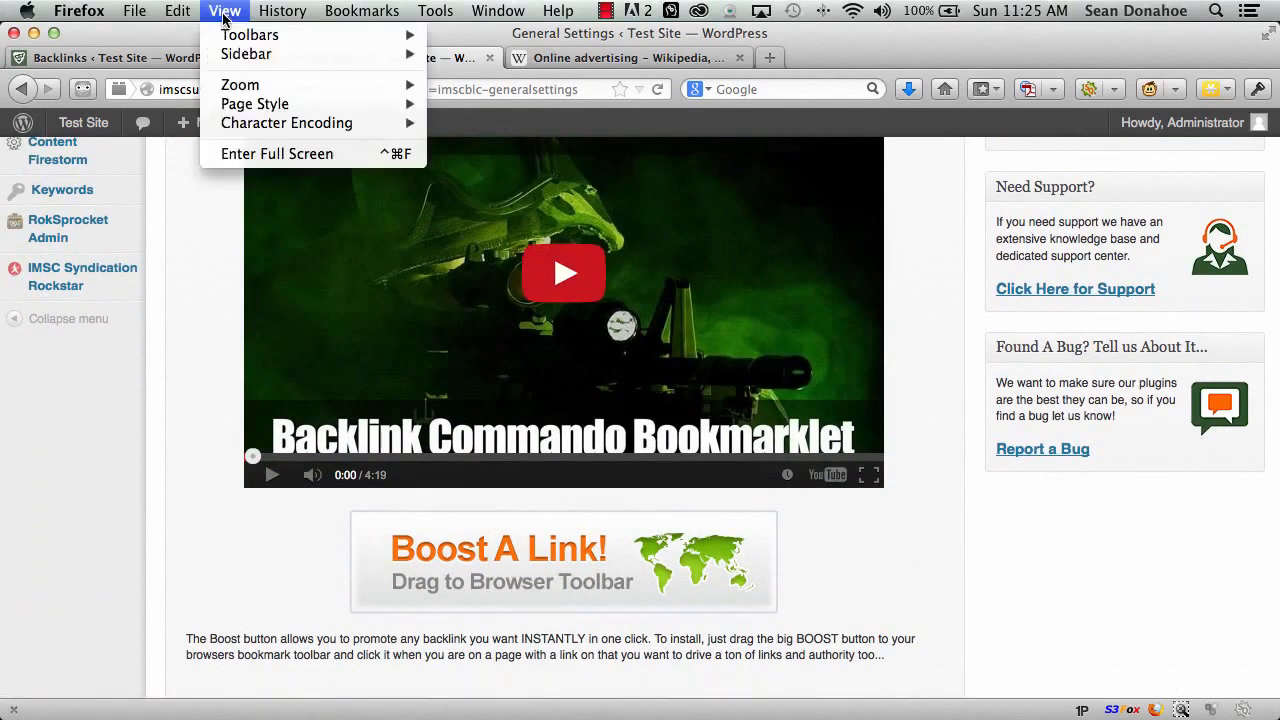
mouse_move(228, 36)
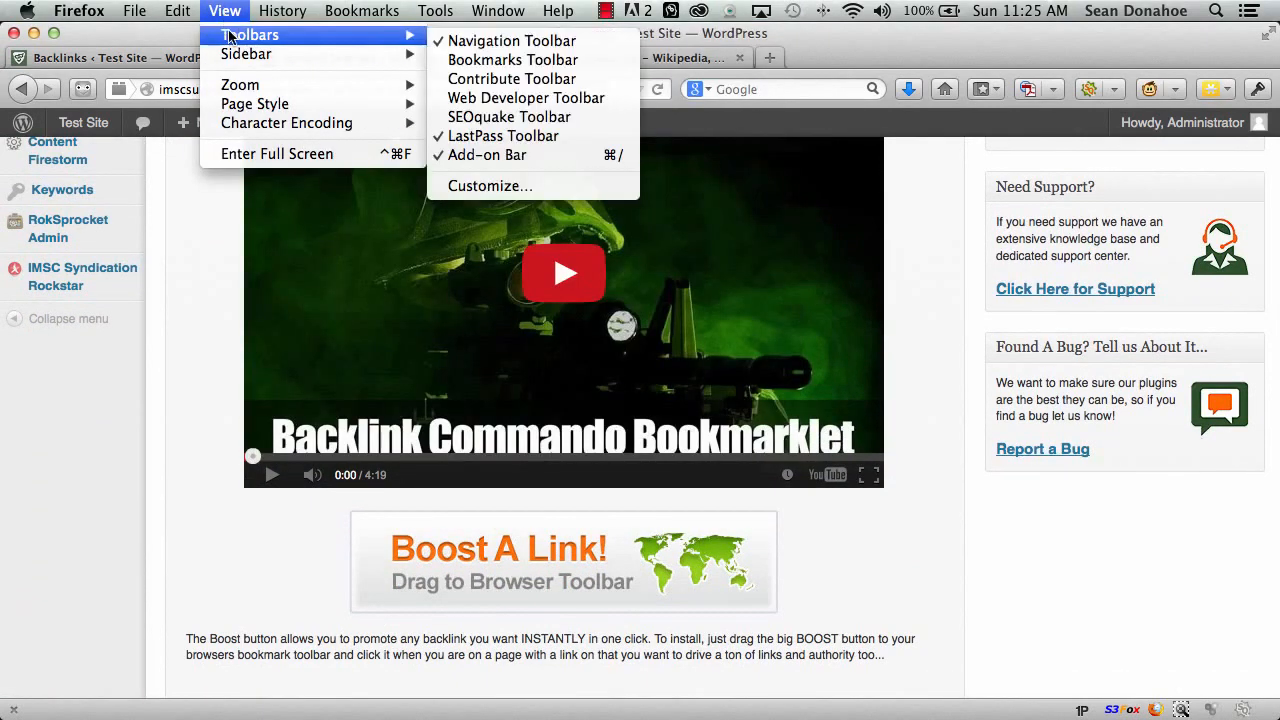
click(504, 62)
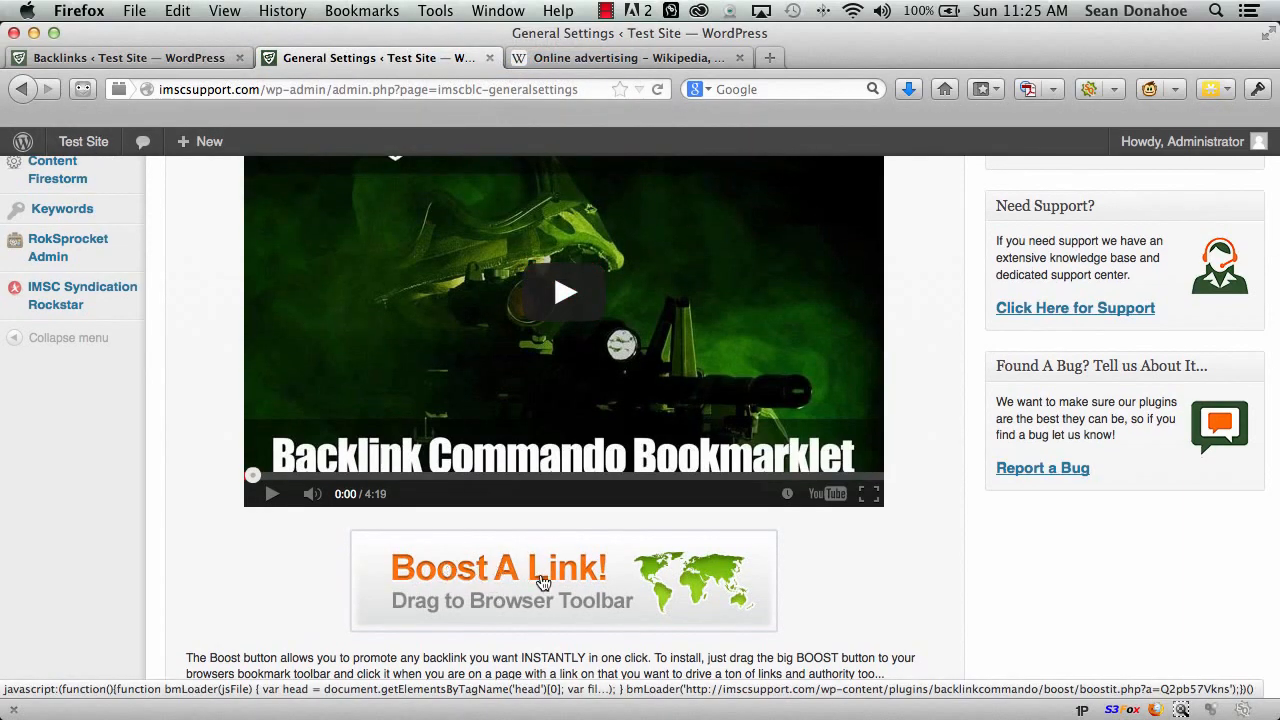
drag(536, 572, 14, 117)
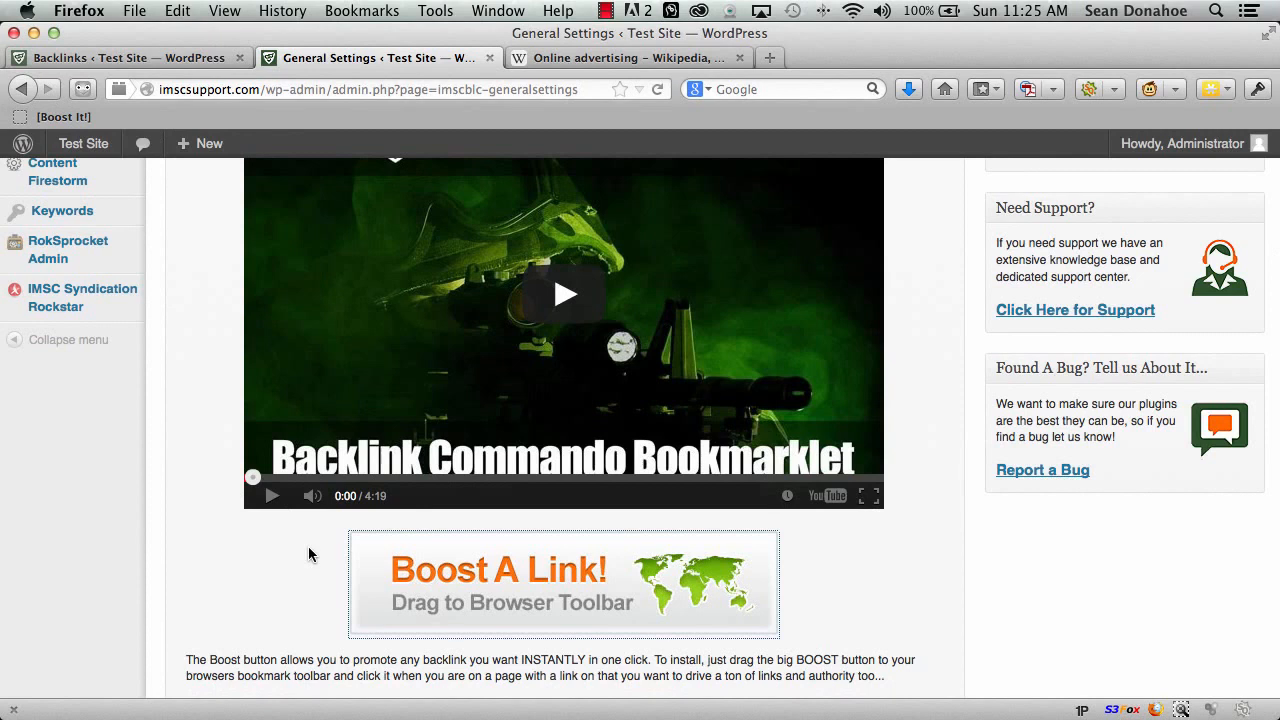
Open the Boost It form for Wikipedia's Online advertising article with its first two paragraphs as the description, and spin that description.
click(576, 58)
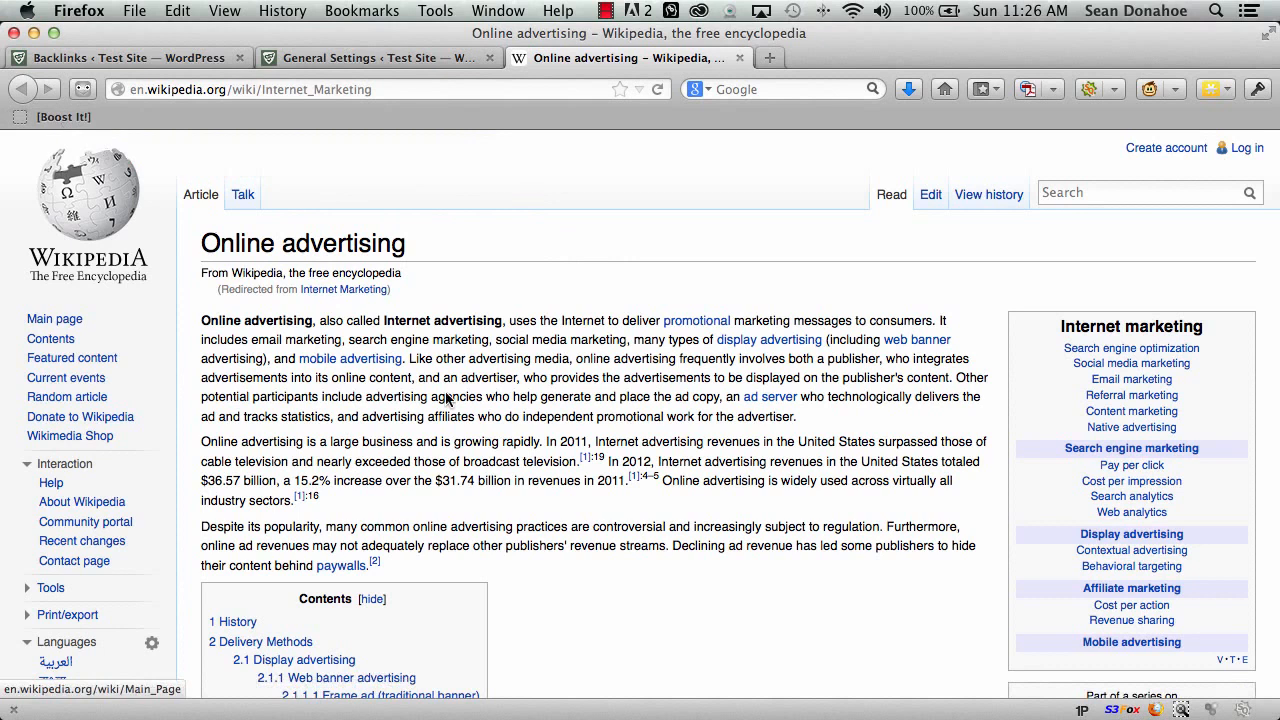
click(55, 118)
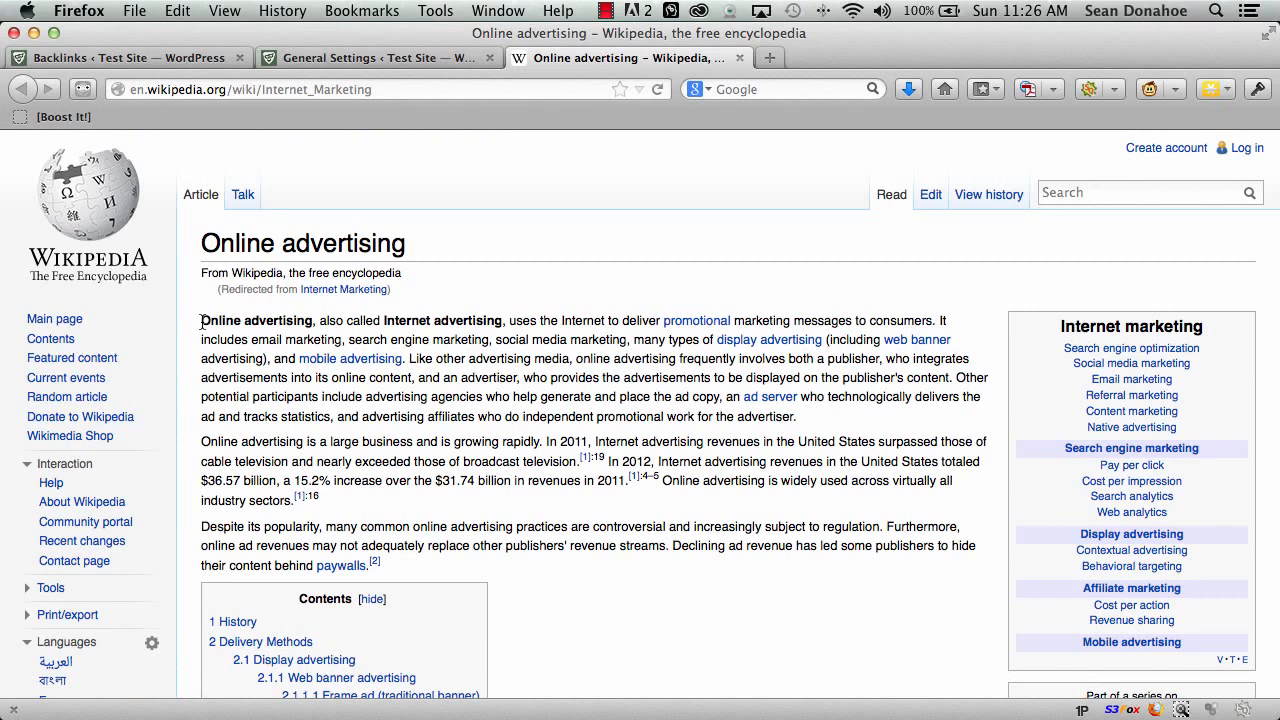
drag(201, 320, 352, 500)
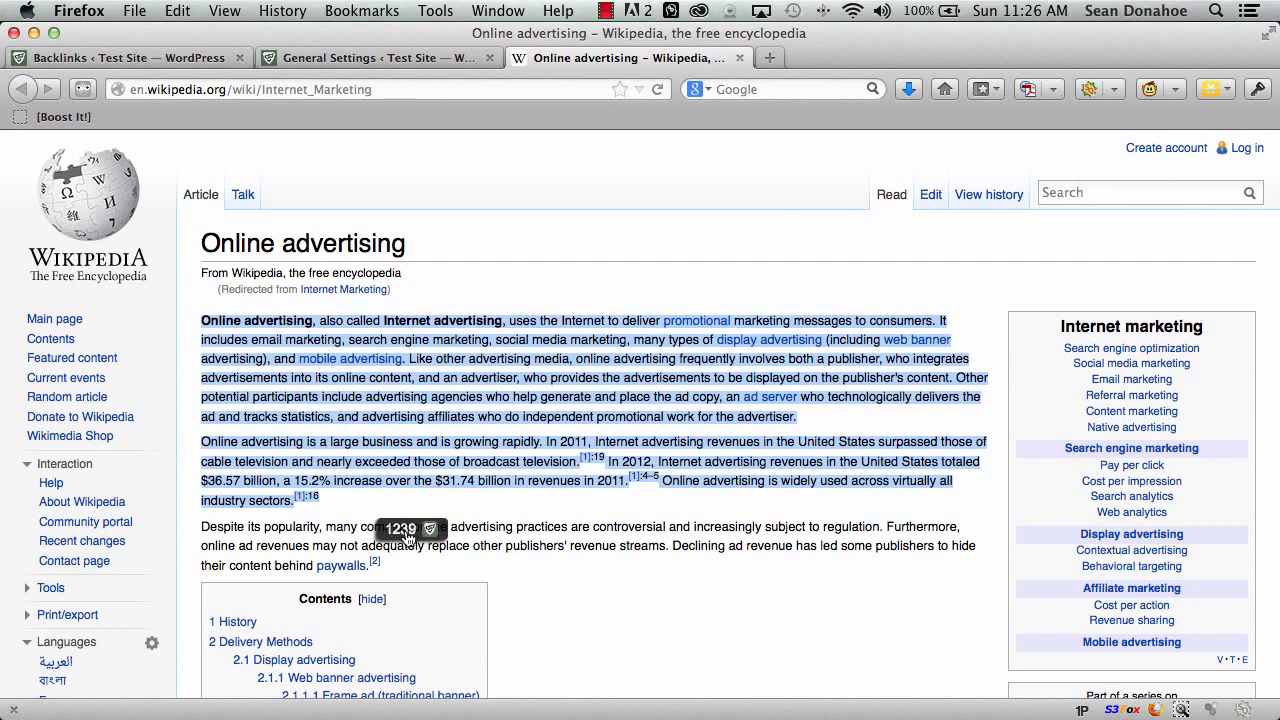
click(408, 535)
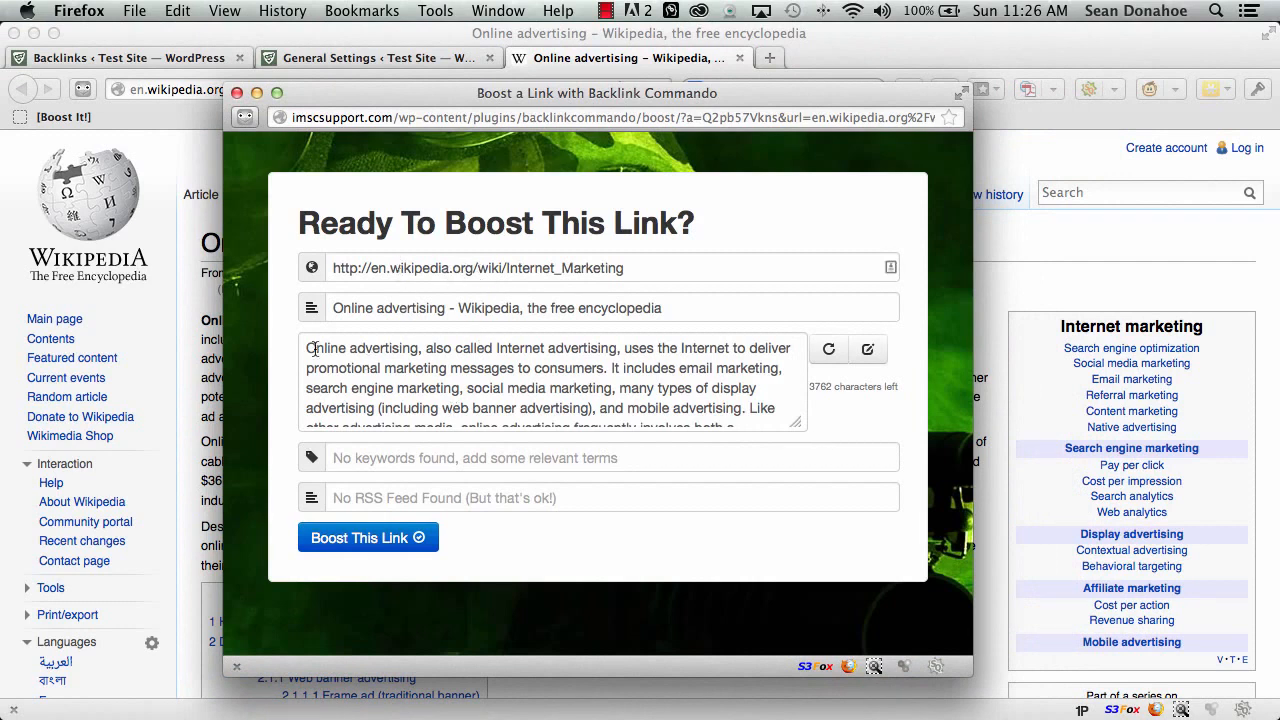
drag(312, 349, 699, 319)
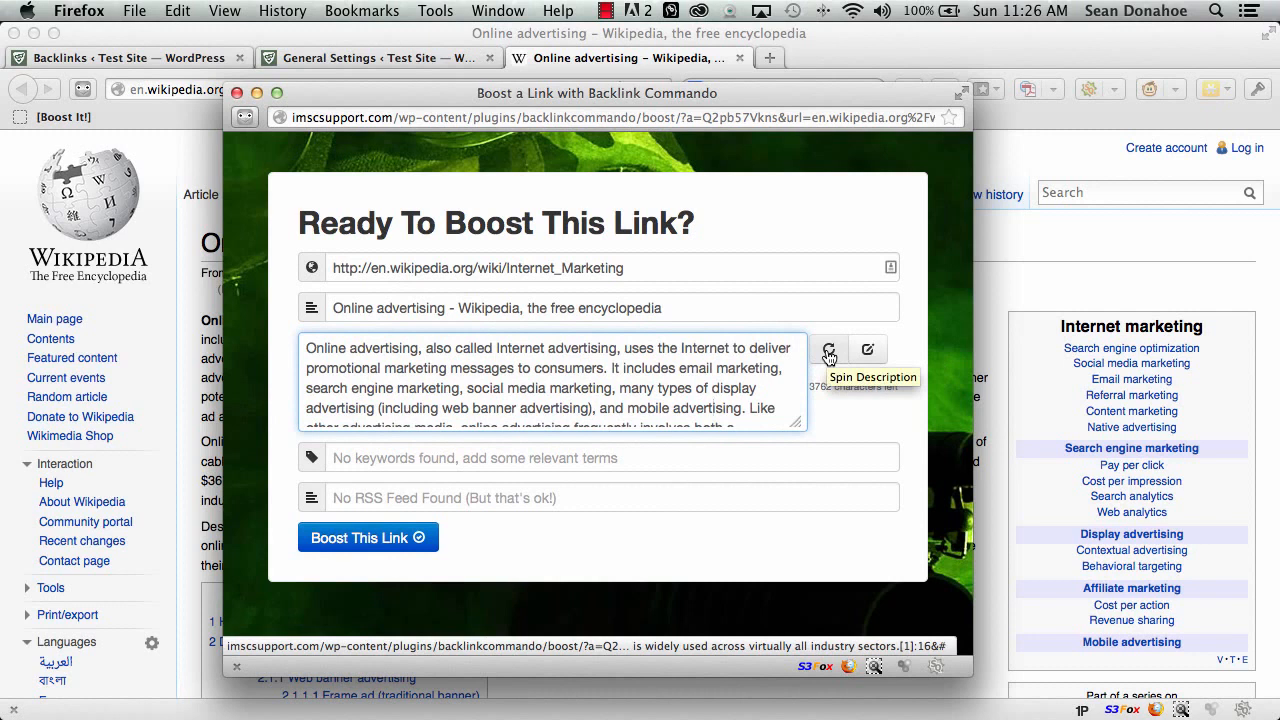
click(829, 352)
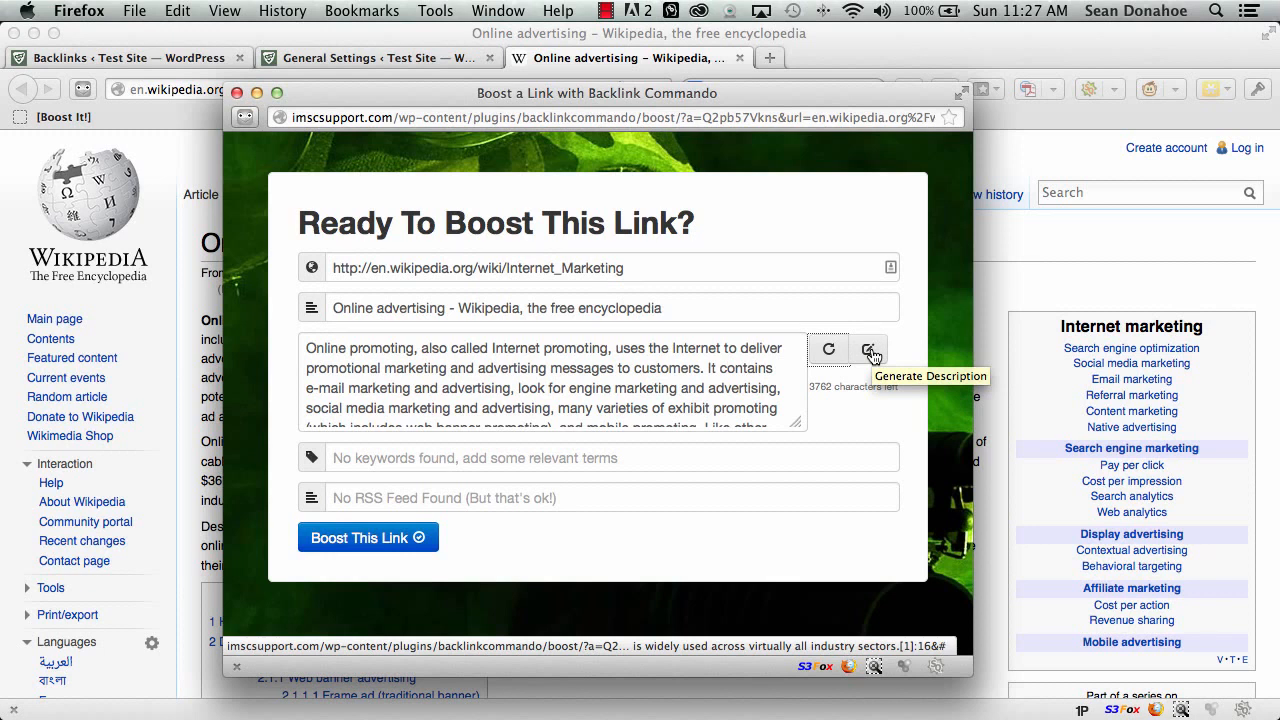
Enter Internet Marketing, Online Marketing and the presenter's name as the link's keywords, and submit the link.
click(413, 452)
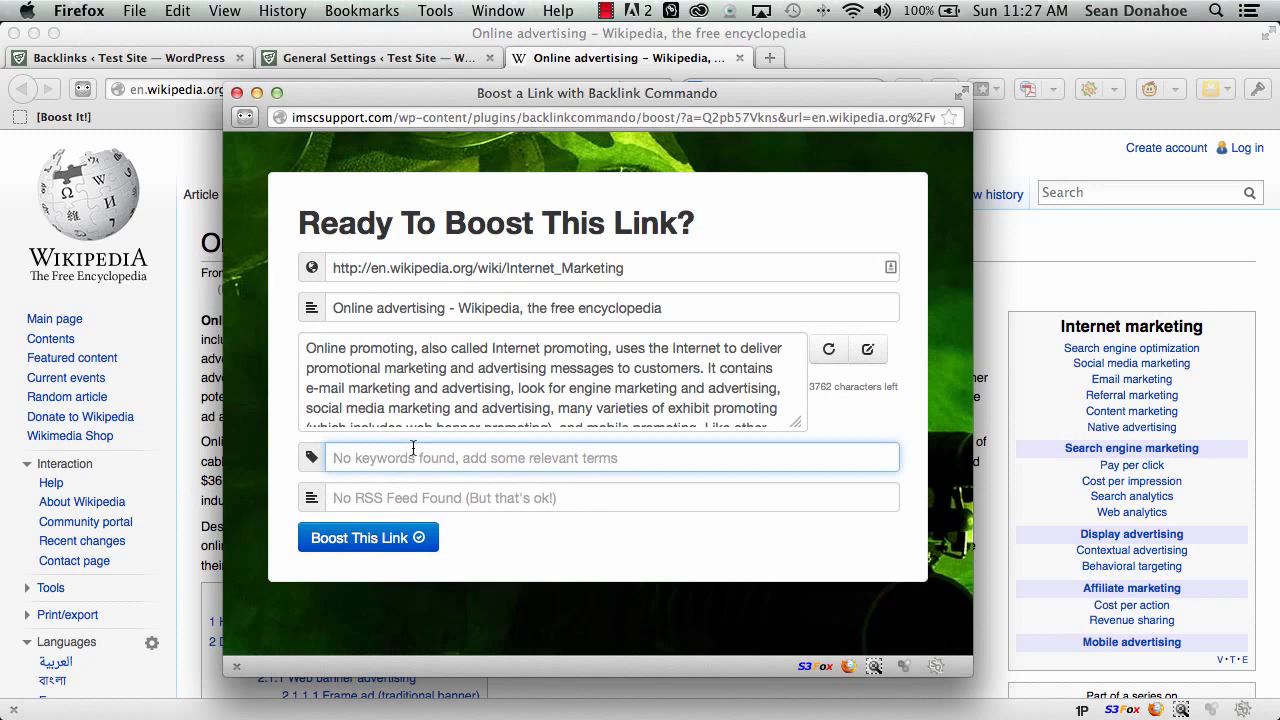
text(Internet )
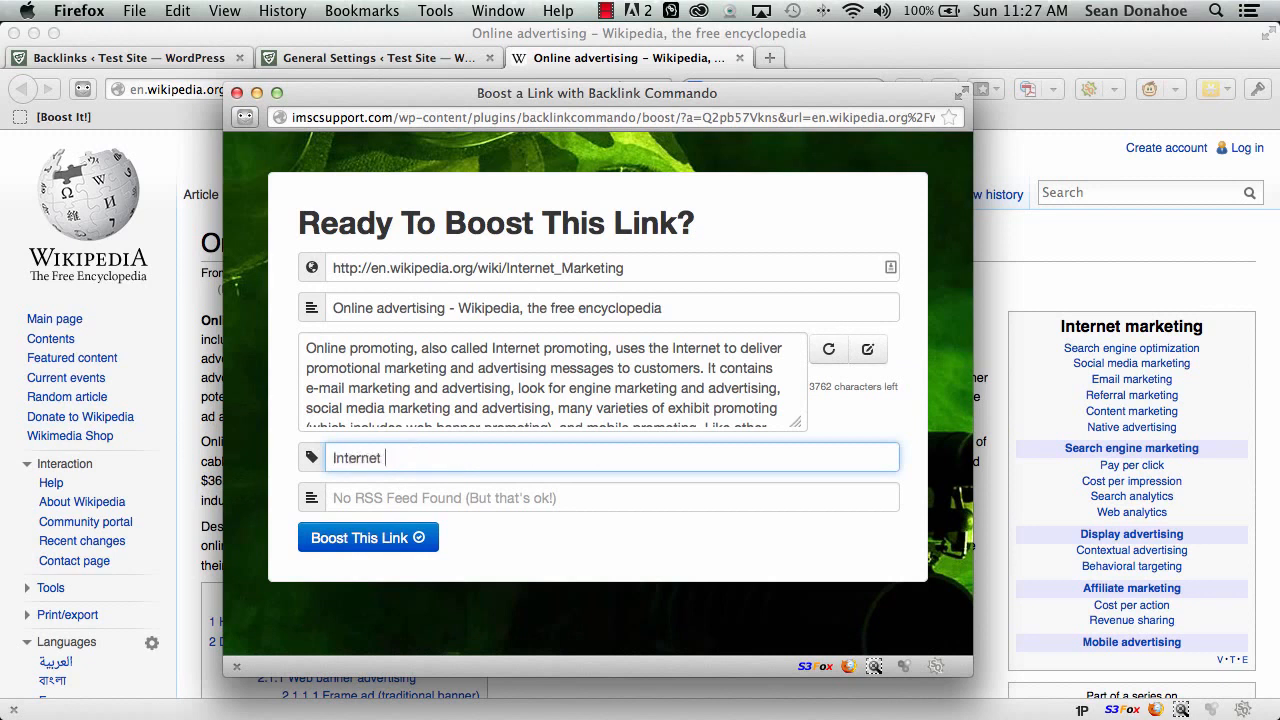
text(Marketing, Online Marketing)
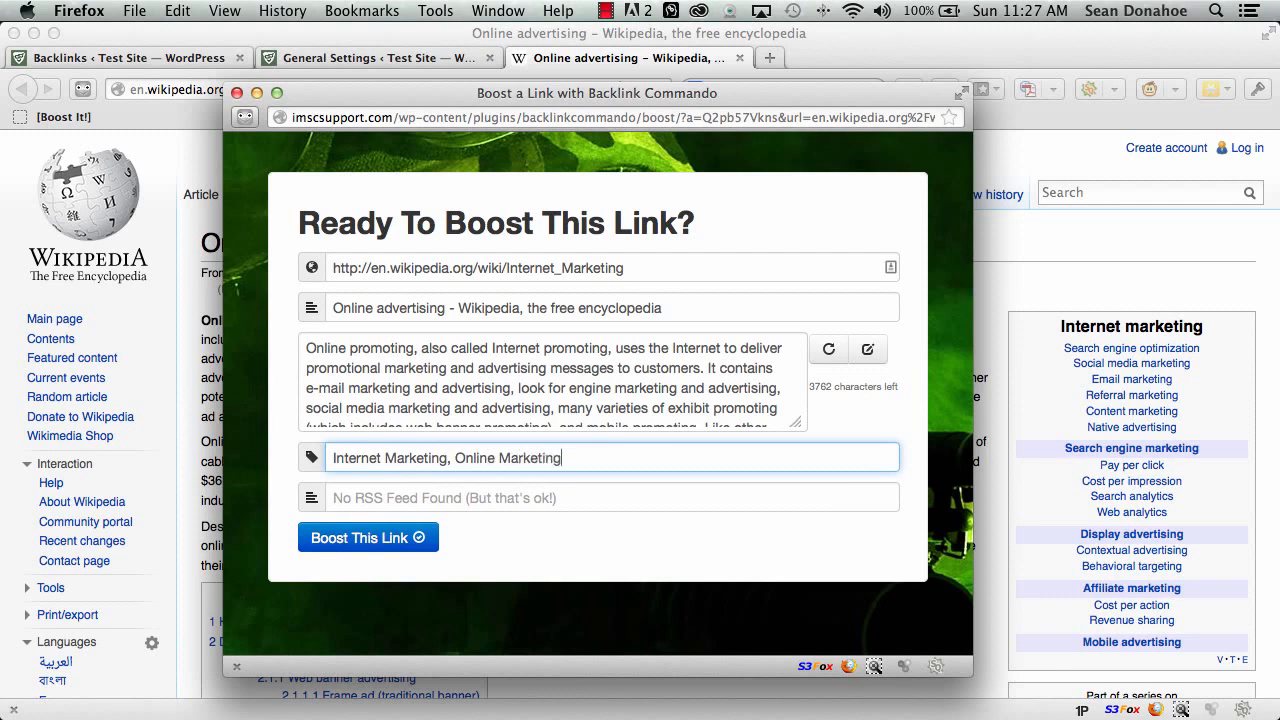
text(, Sean Donahoe)
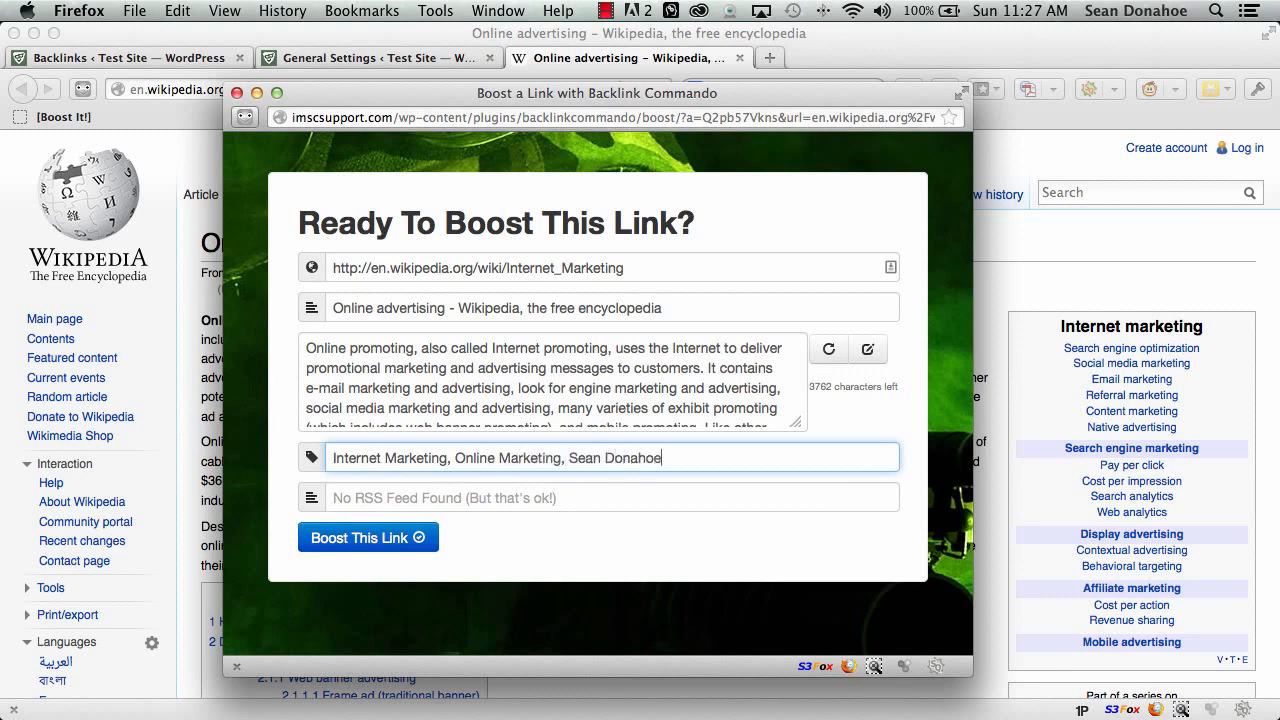
click(354, 541)
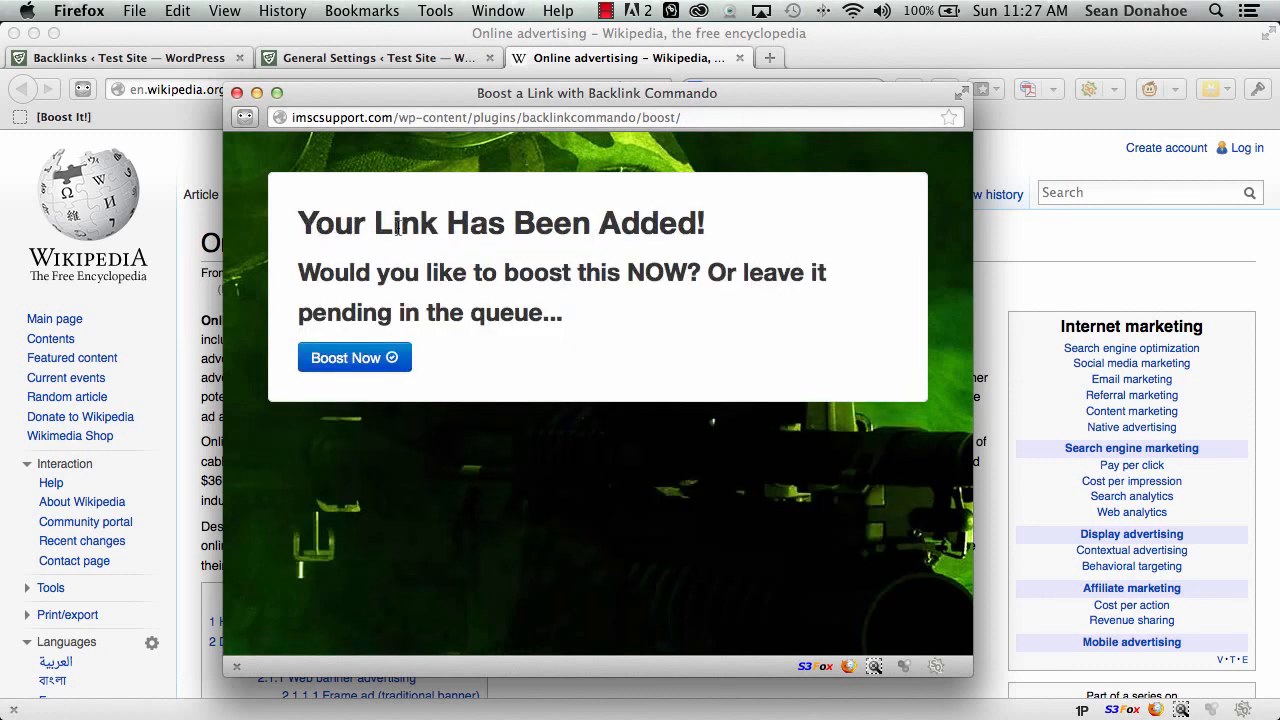
Reload the Backlinks list, open the Online advertising entry for editing and review its title, URL, description and tags.
click(258, 58)
click(165, 60)
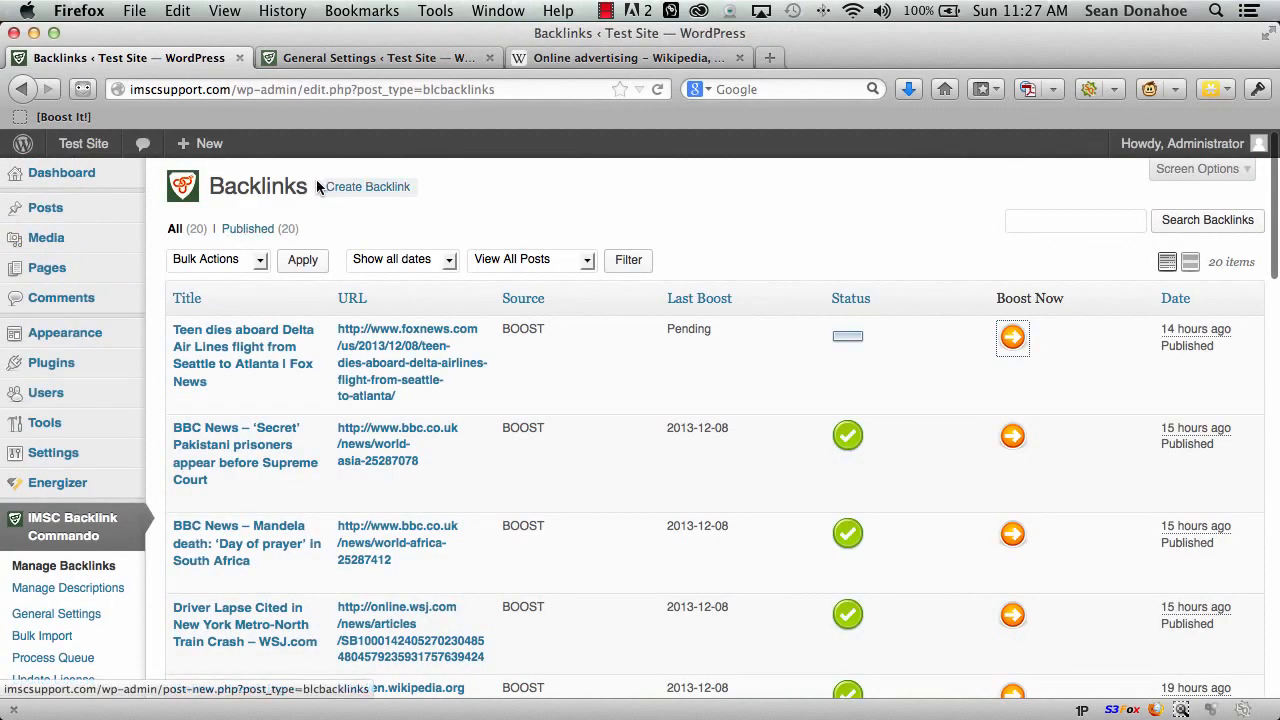
click(37, 567)
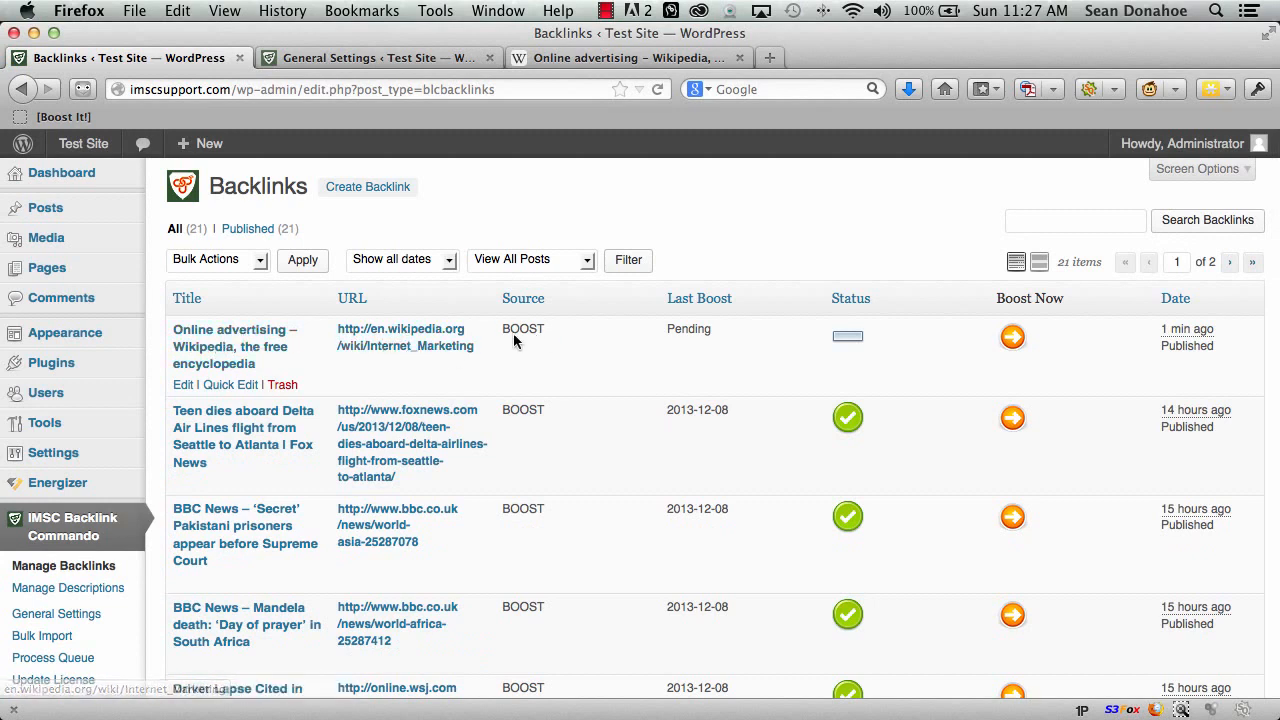
click(186, 387)
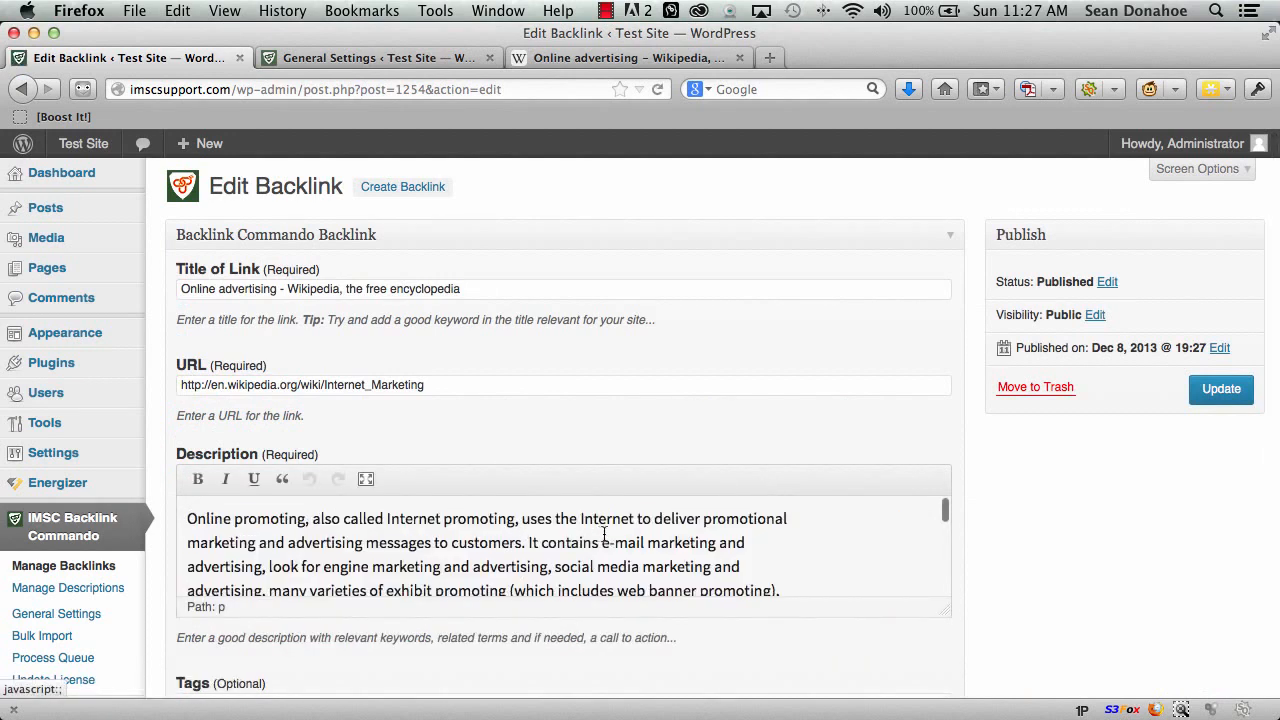
scroll(538, 583, down, 10)
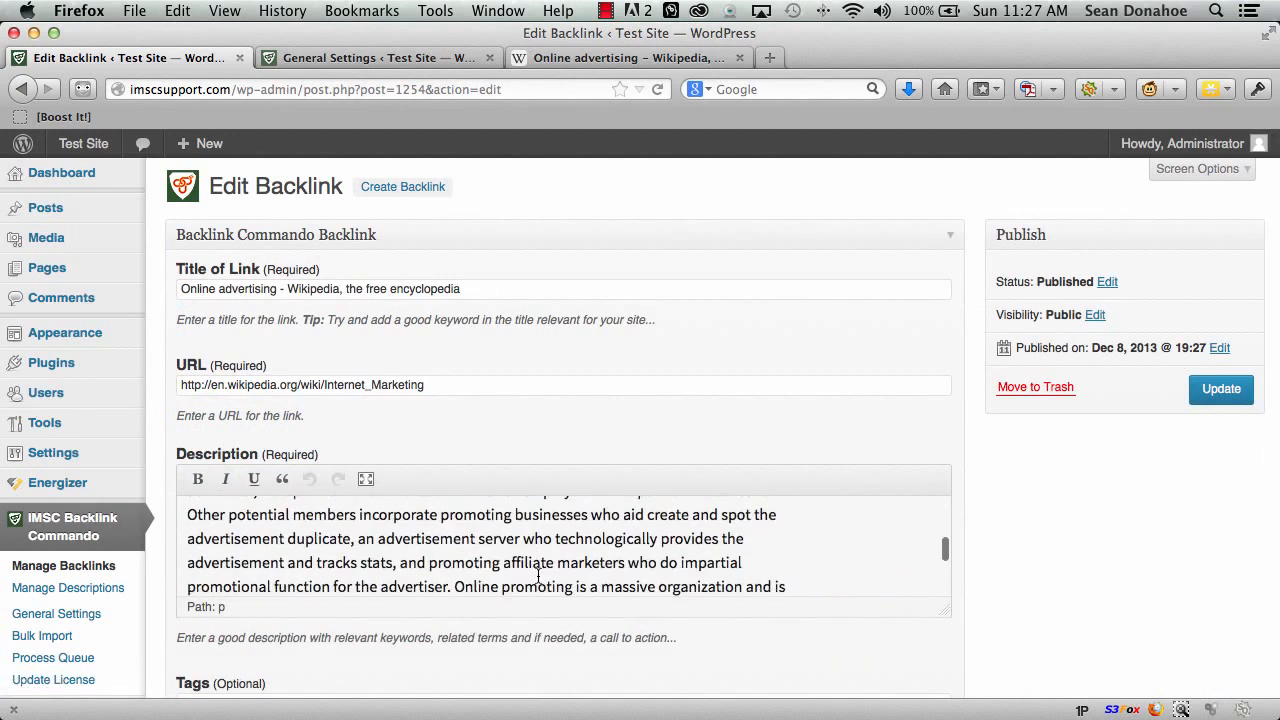
scroll(538, 583, up, 10)
scroll(1020, 714, down, 1)
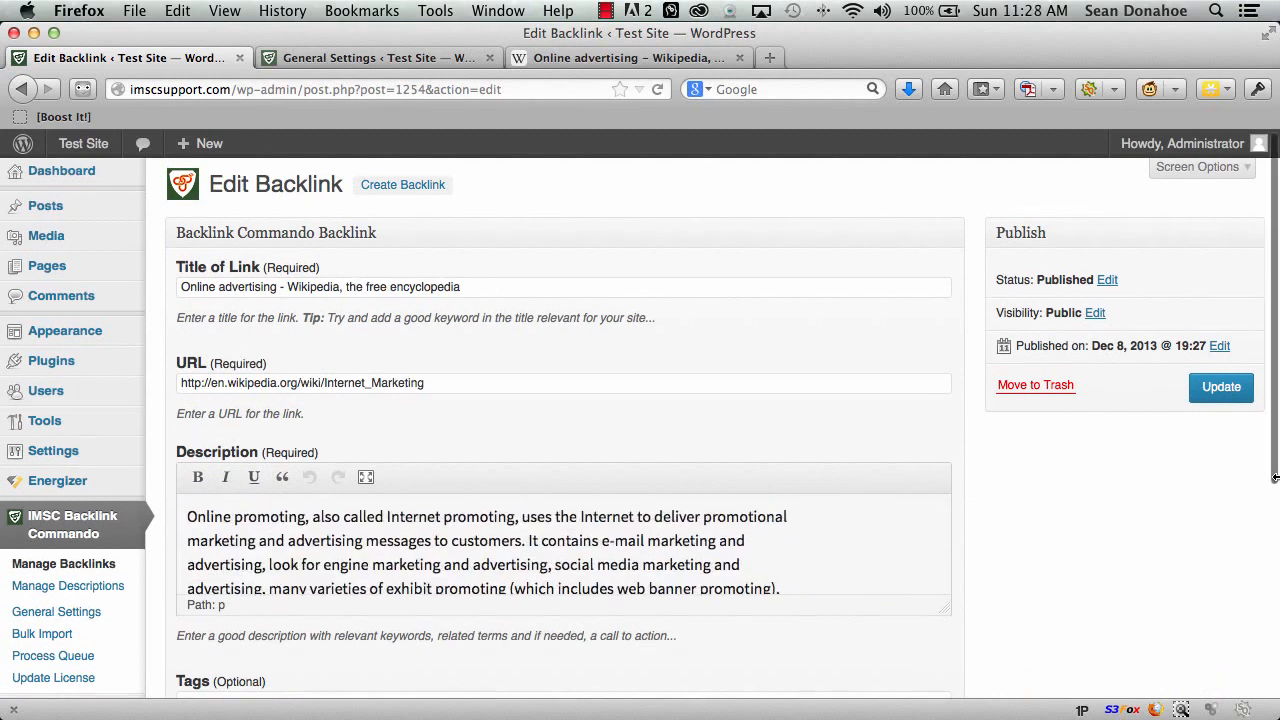
scroll(1085, 581, down, 6)
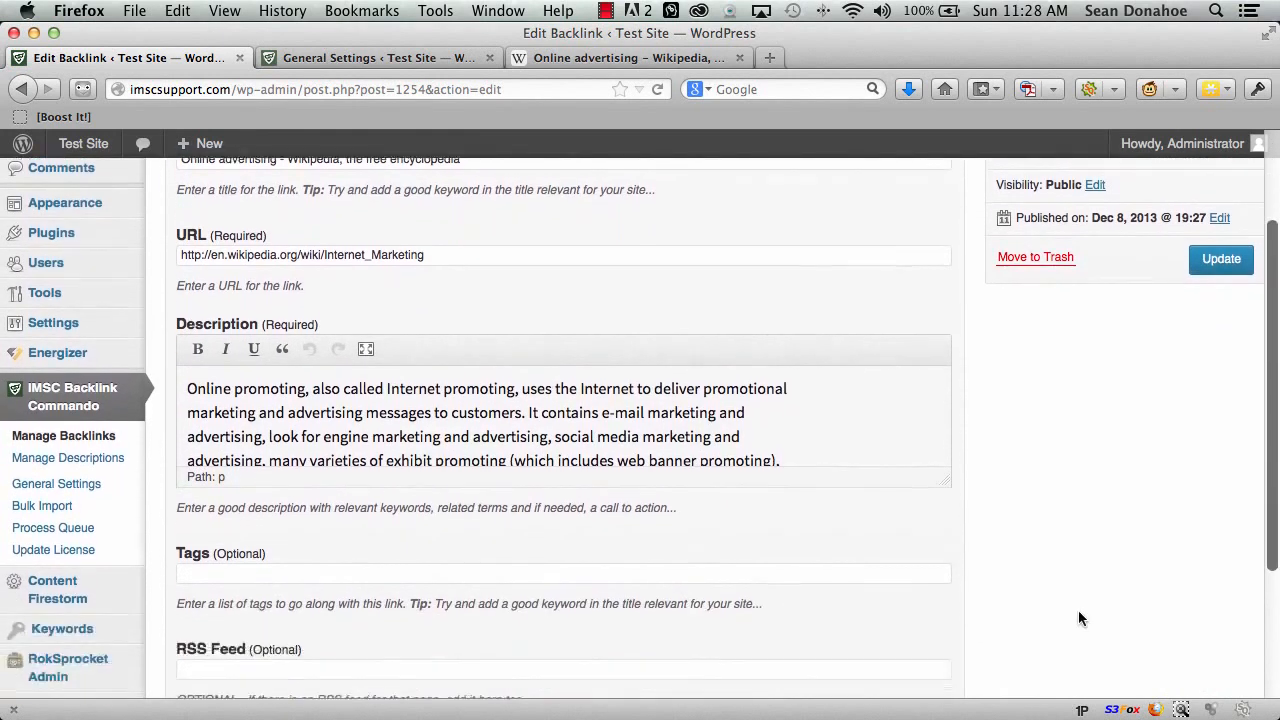
scroll(1079, 617, up, 7)
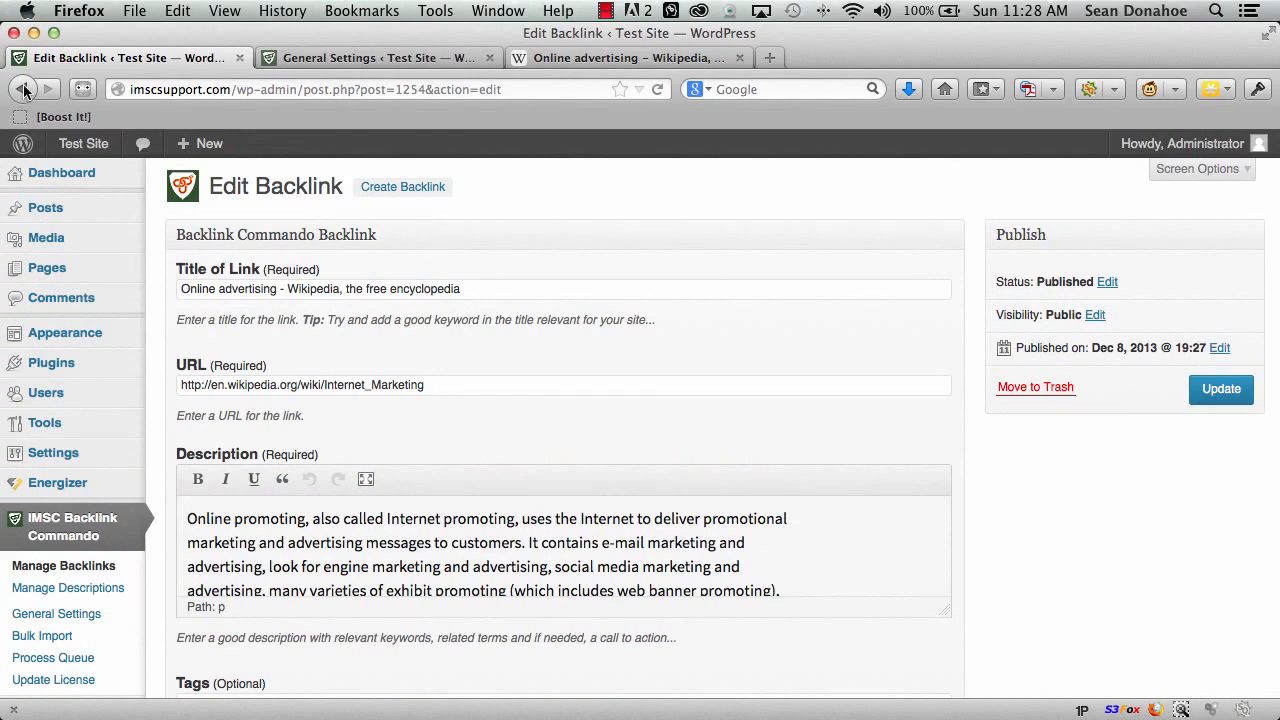
Boost the added Online advertising link immediately from the Boost a Link window, and return to the Backlinks list.
key(ctrl+Up)
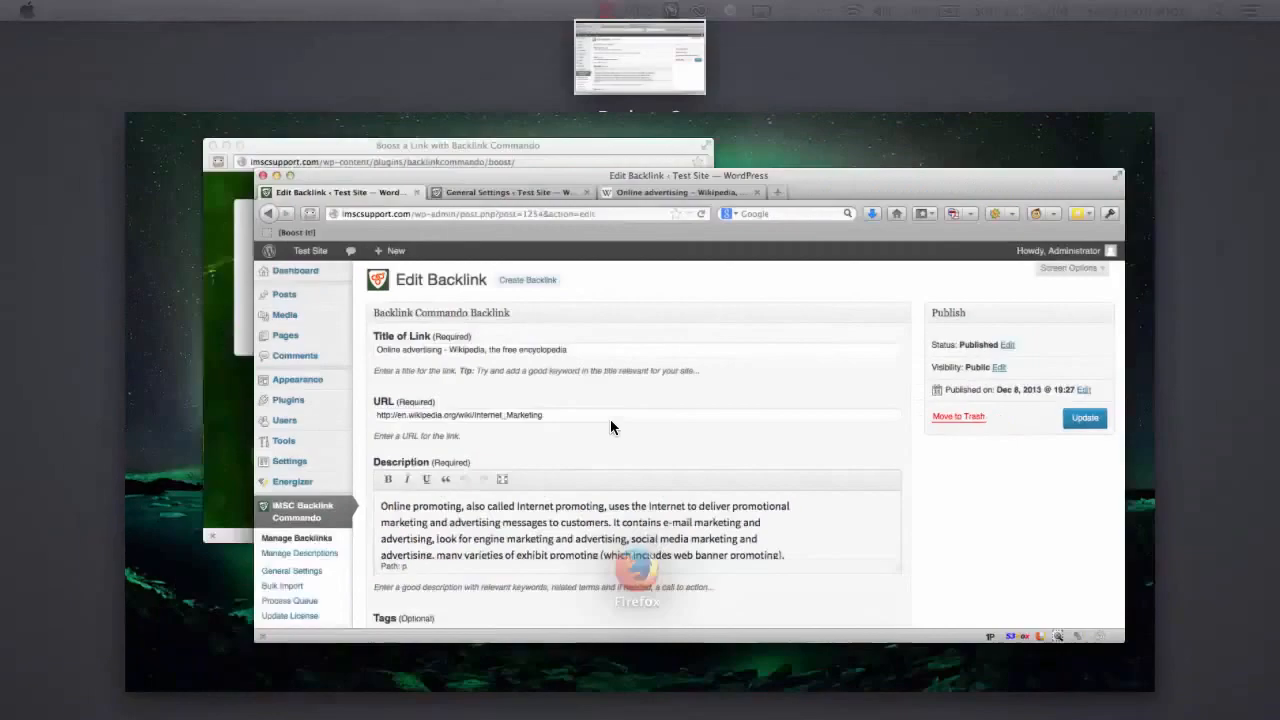
click(217, 392)
click(366, 369)
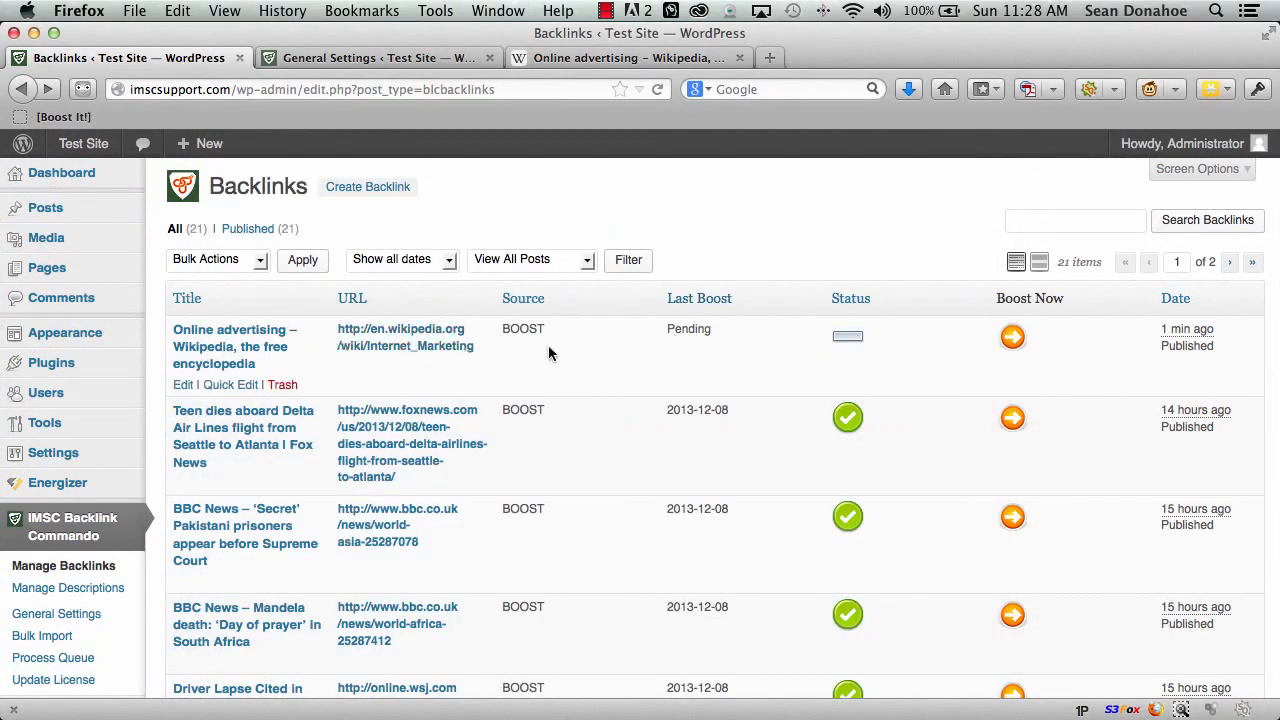
Review the processing log in the Boost a Link window, and refresh the Backlinks list to check the Online advertising link's status.
key(ctrl+Up)
click(234, 360)
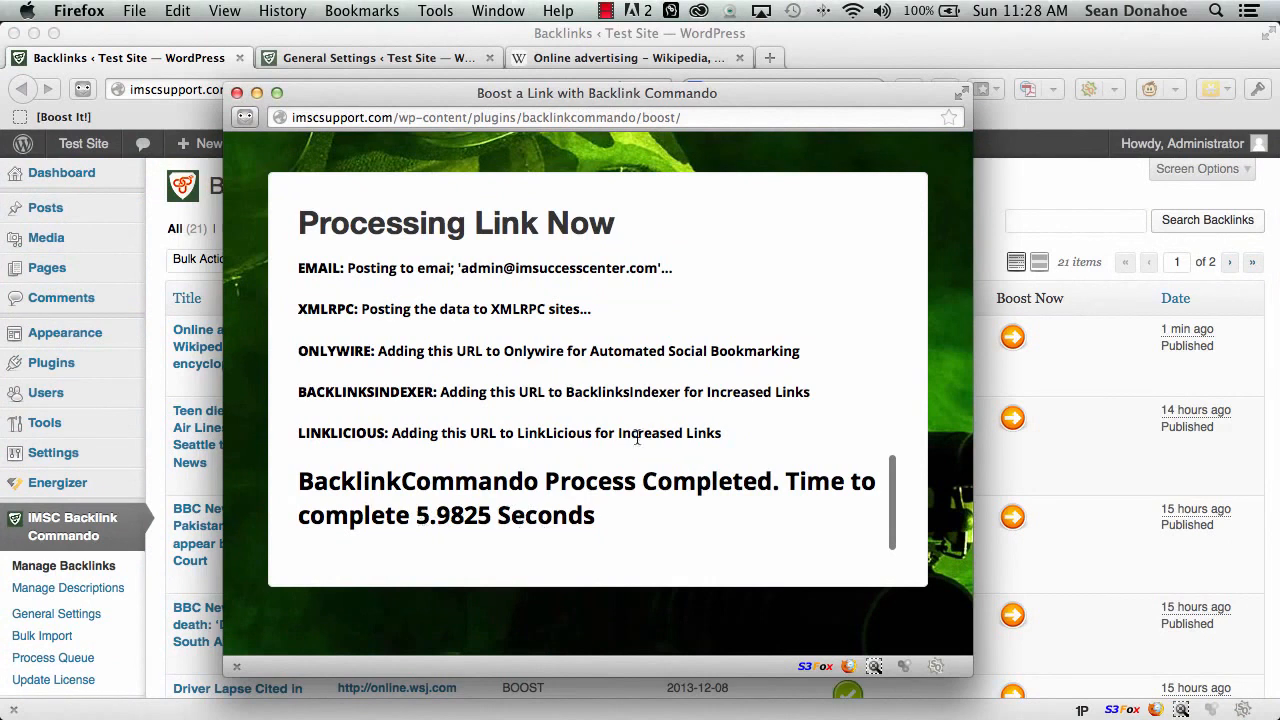
scroll(590, 446, up, 10)
click(1068, 184)
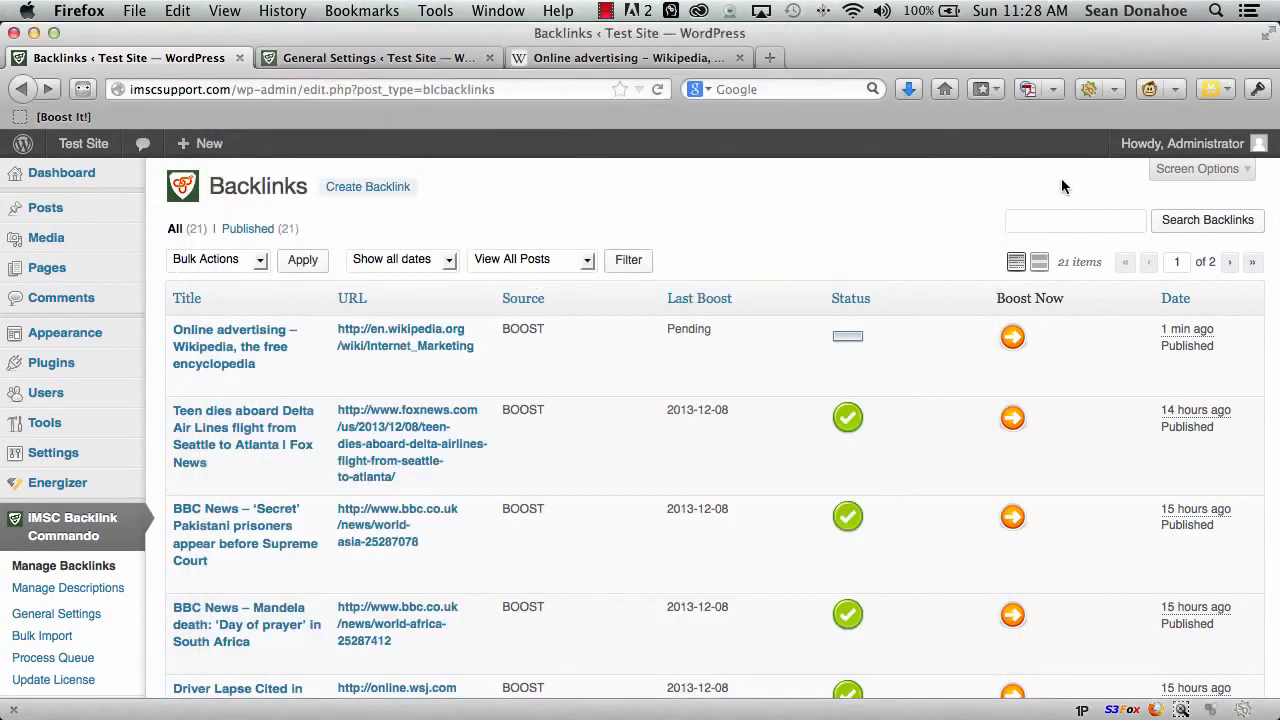
click(658, 88)
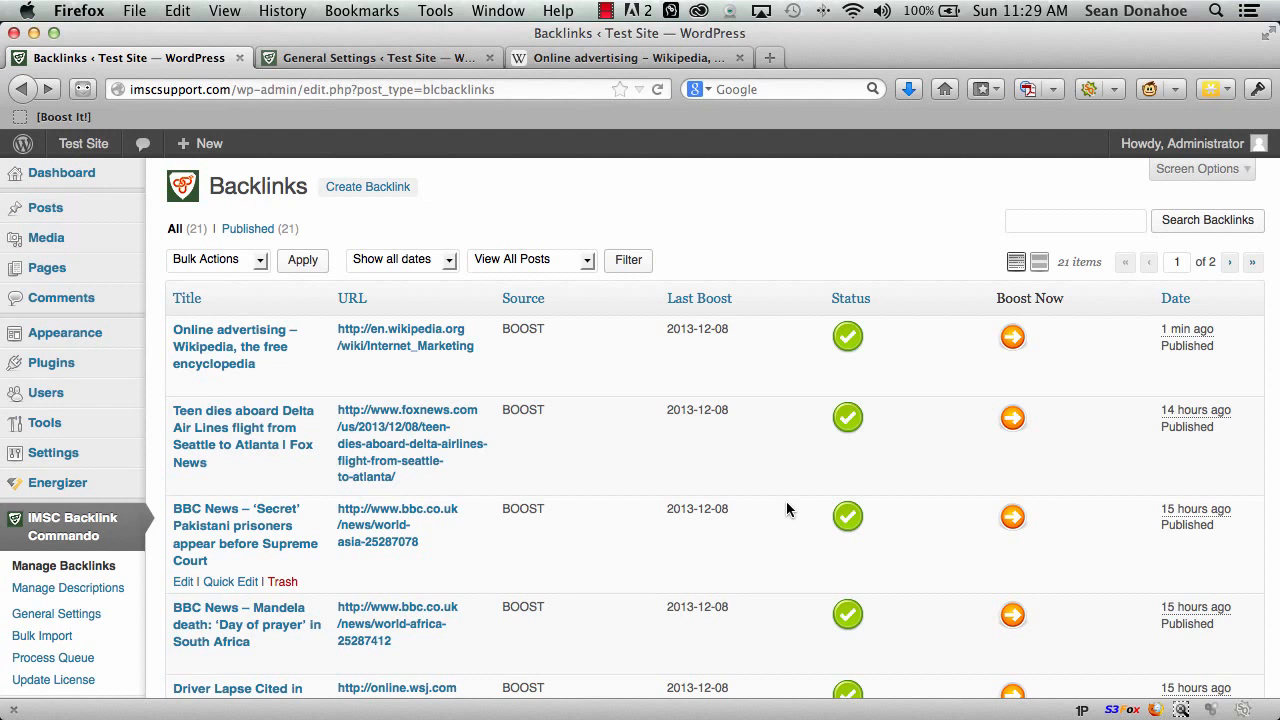
Open Backlink Commando's Bulk Import page and begin the list of links with "http:".
click(40, 636)
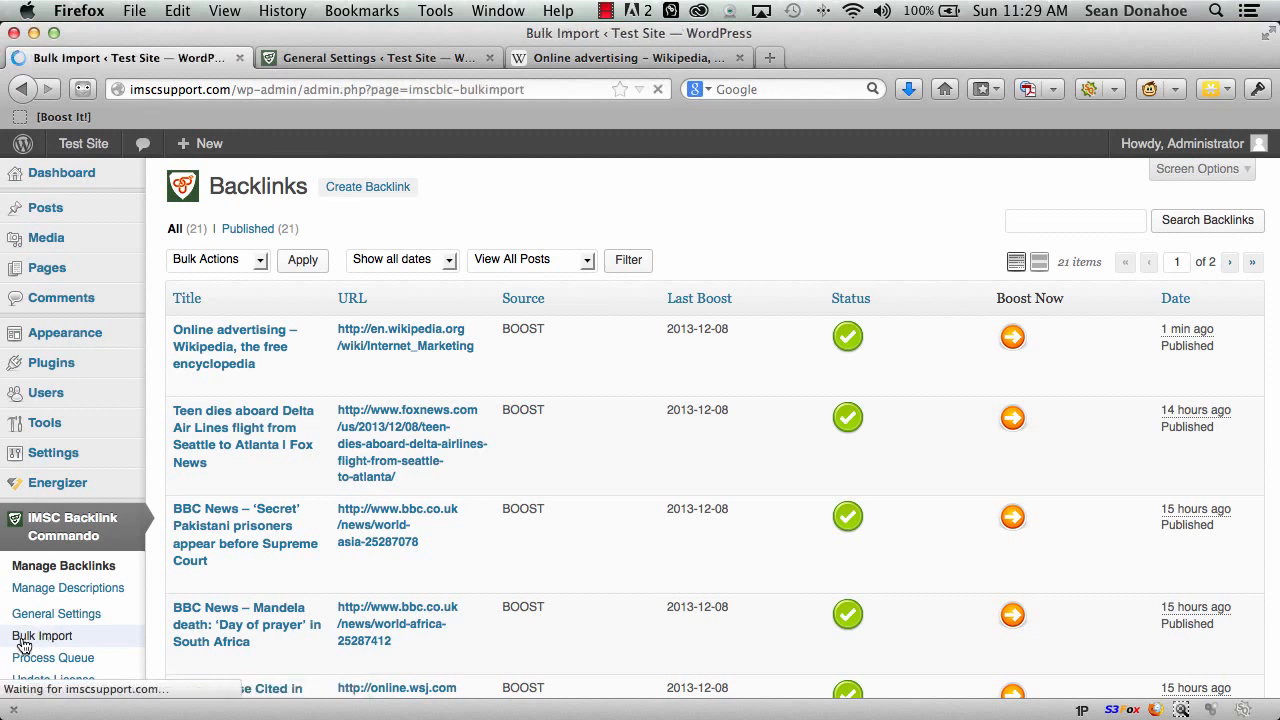
scroll(522, 593, down, 5)
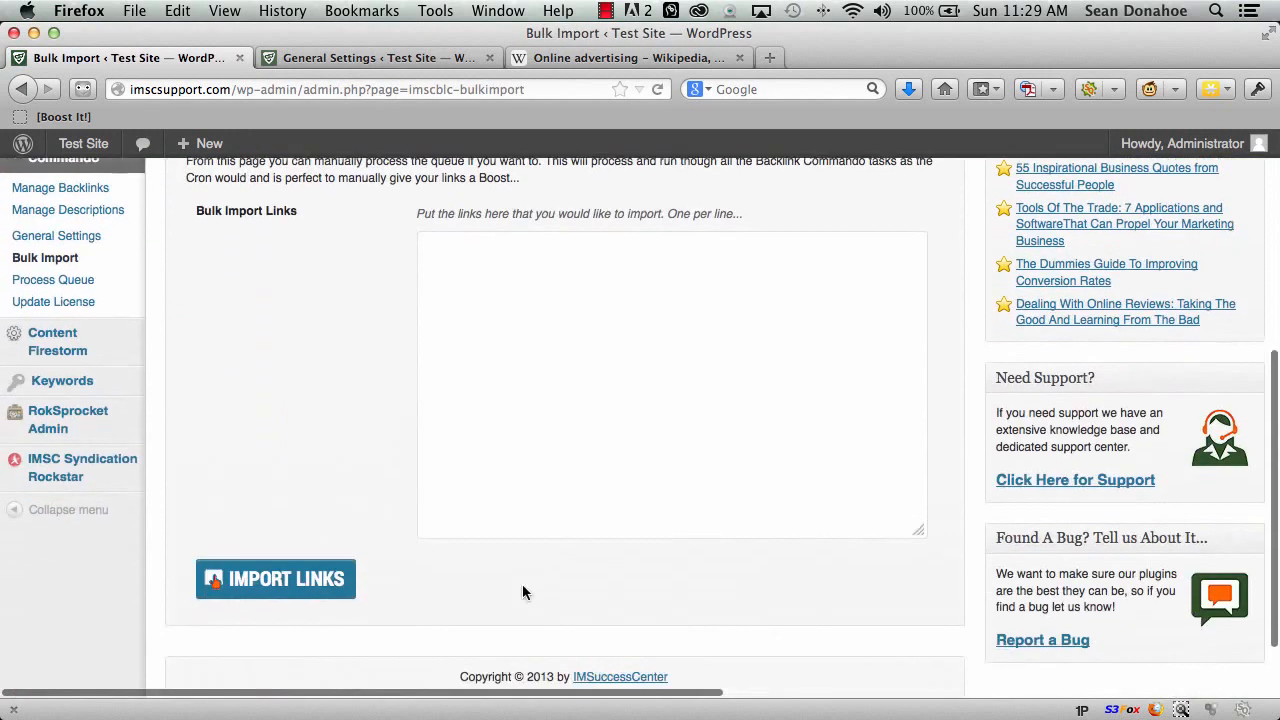
click(531, 377)
text(http:)
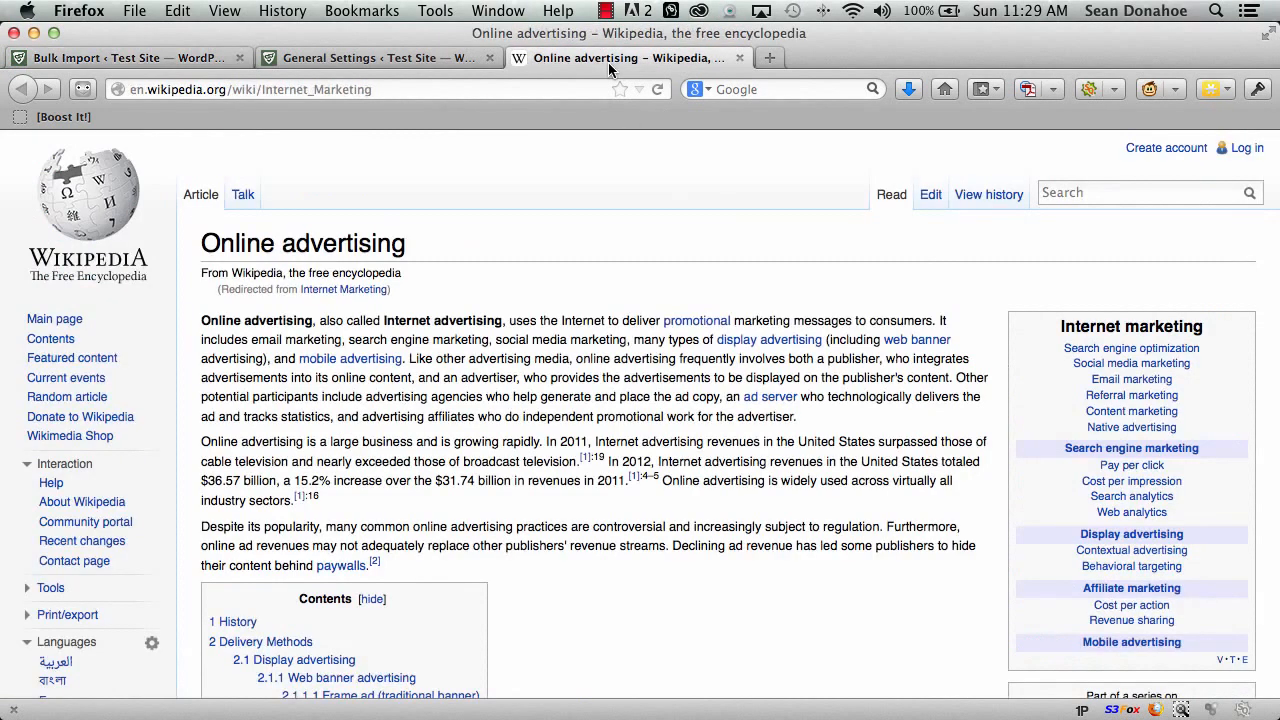
click(625, 58)
click(1113, 466)
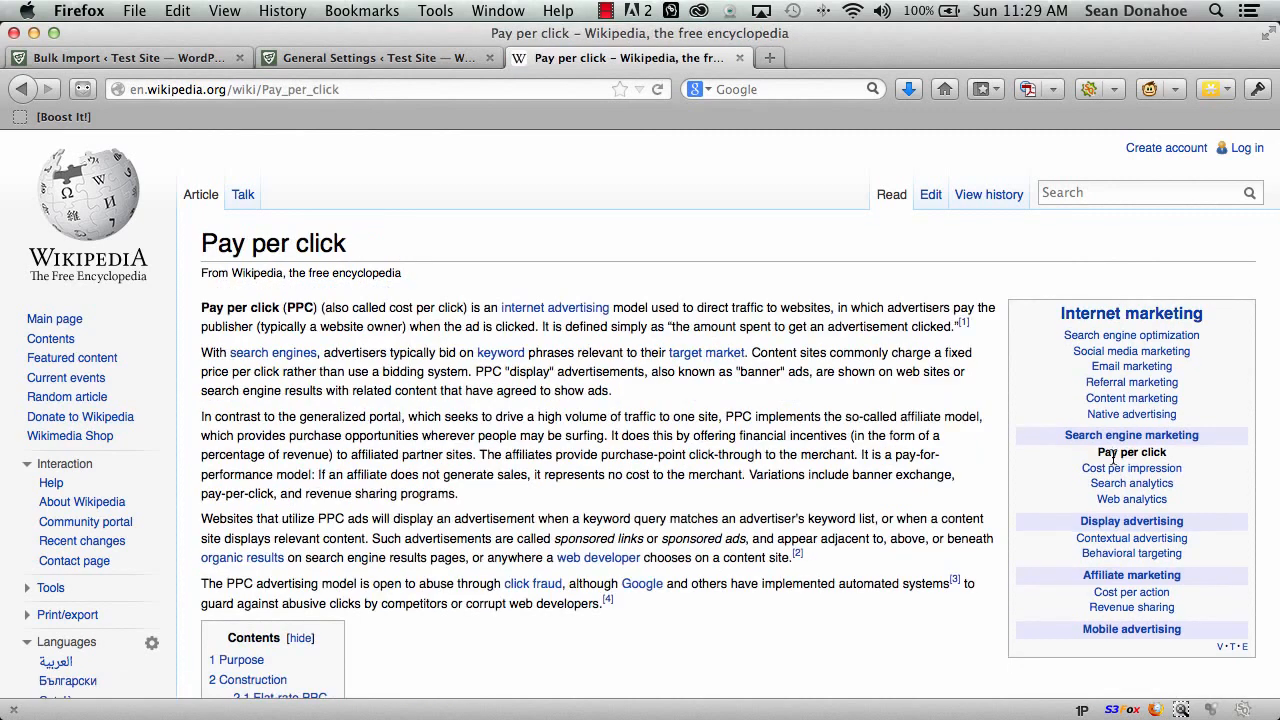
click(230, 88)
key(super+c)
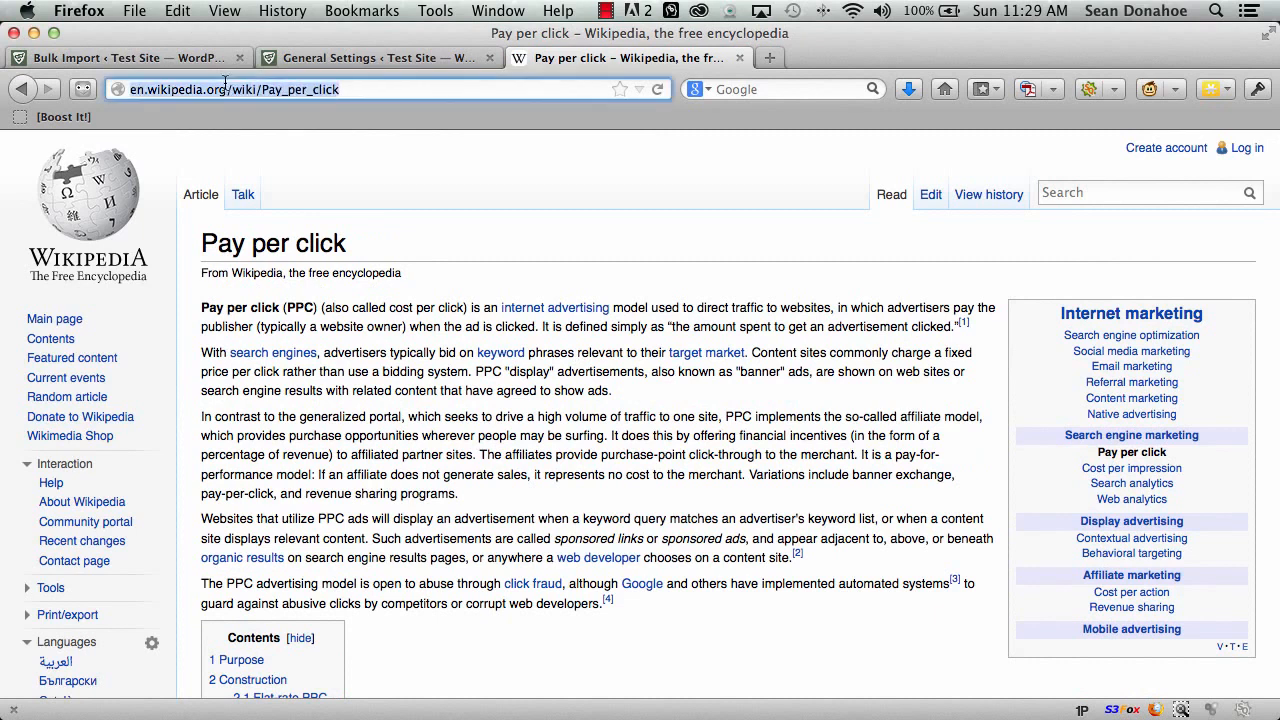
click(327, 62)
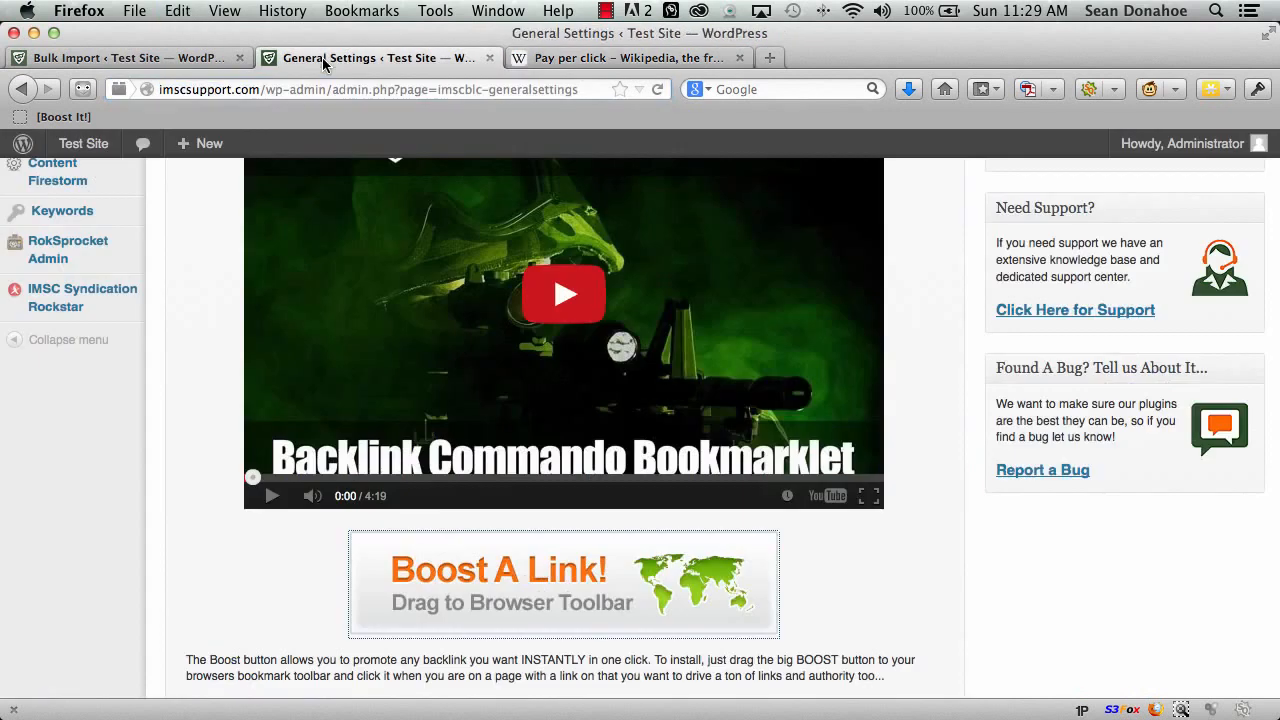
click(156, 58)
key(super+a)
key(super+v)
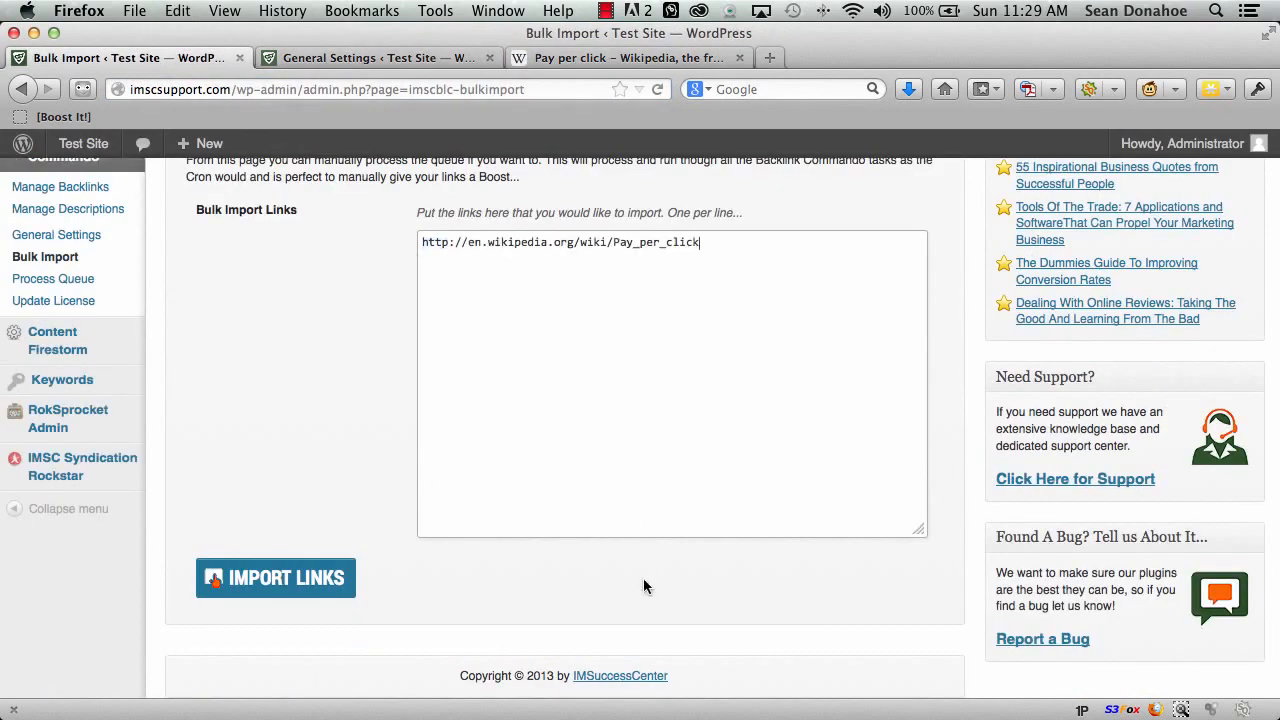
click(583, 60)
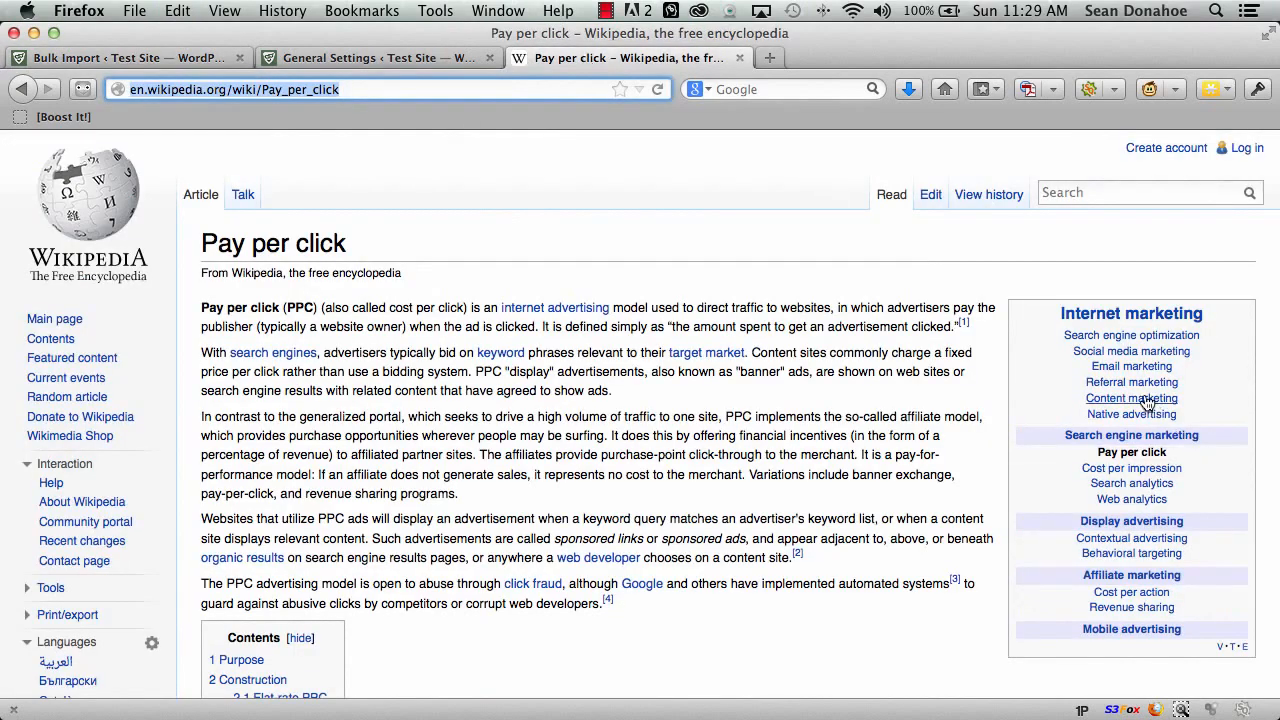
click(358, 88)
key(super+c)
click(350, 60)
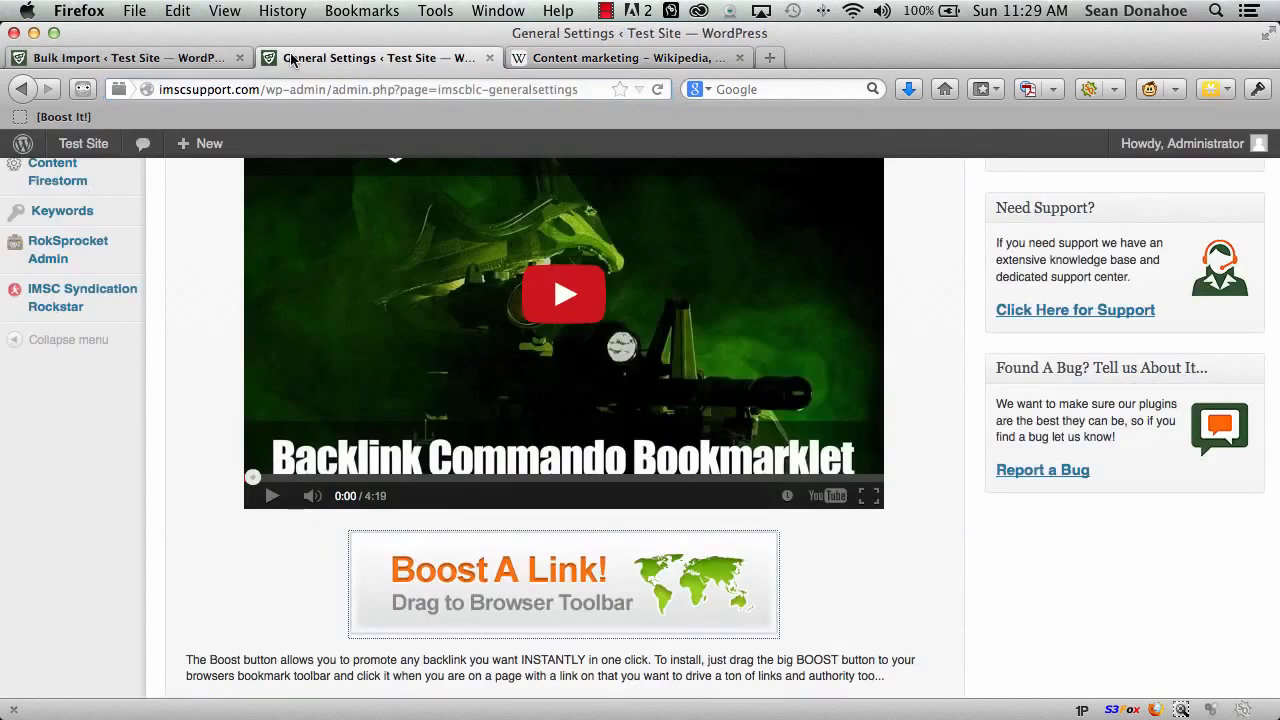
click(72, 58)
click(488, 58)
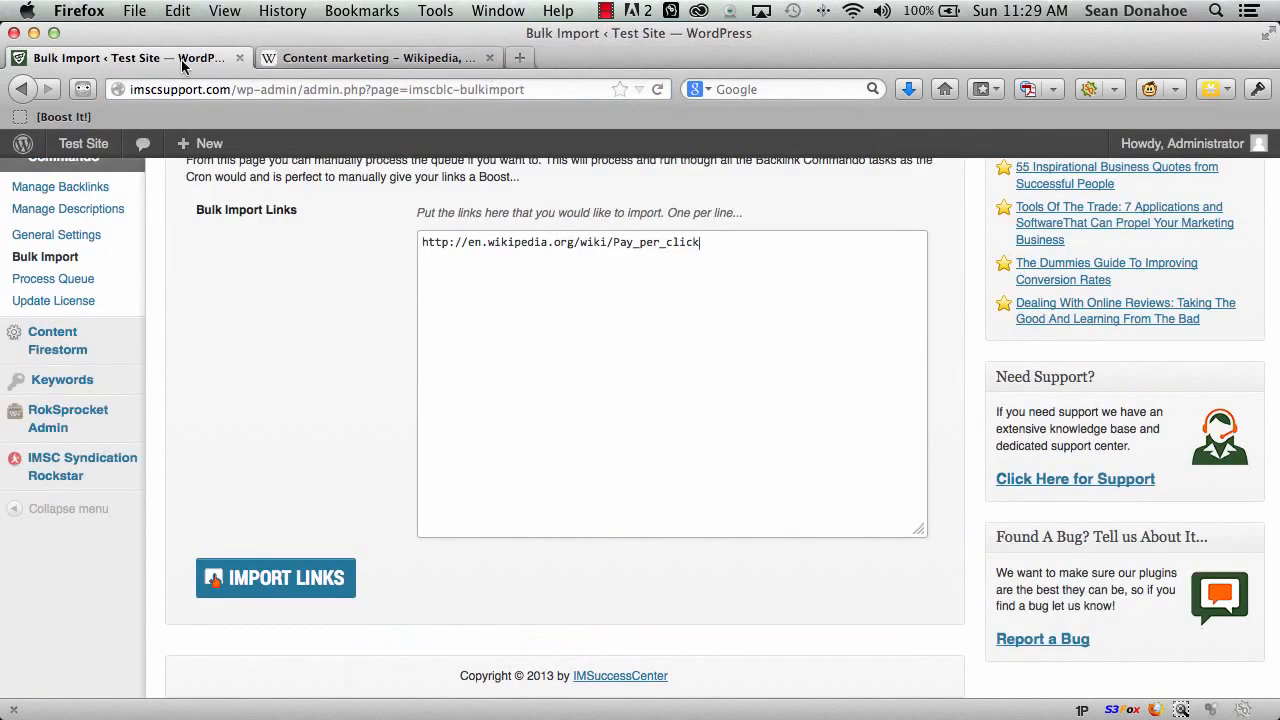
key(Return)
key(super+v)
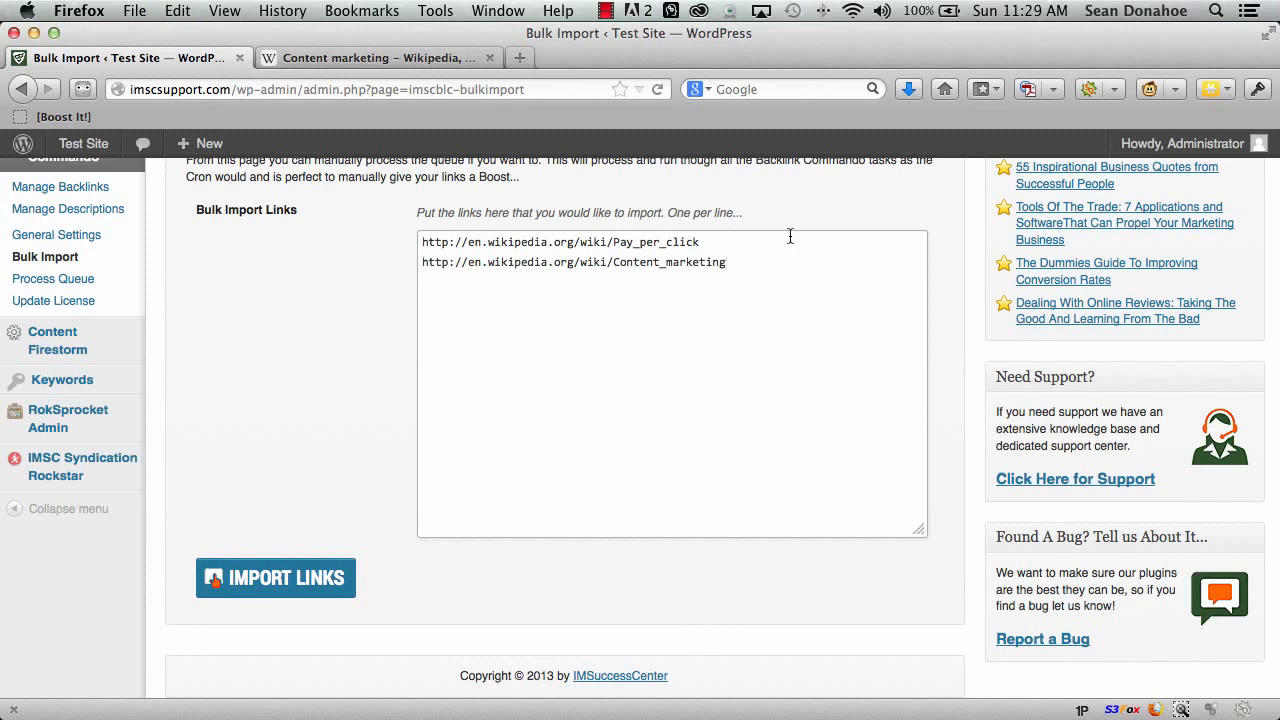
click(480, 580)
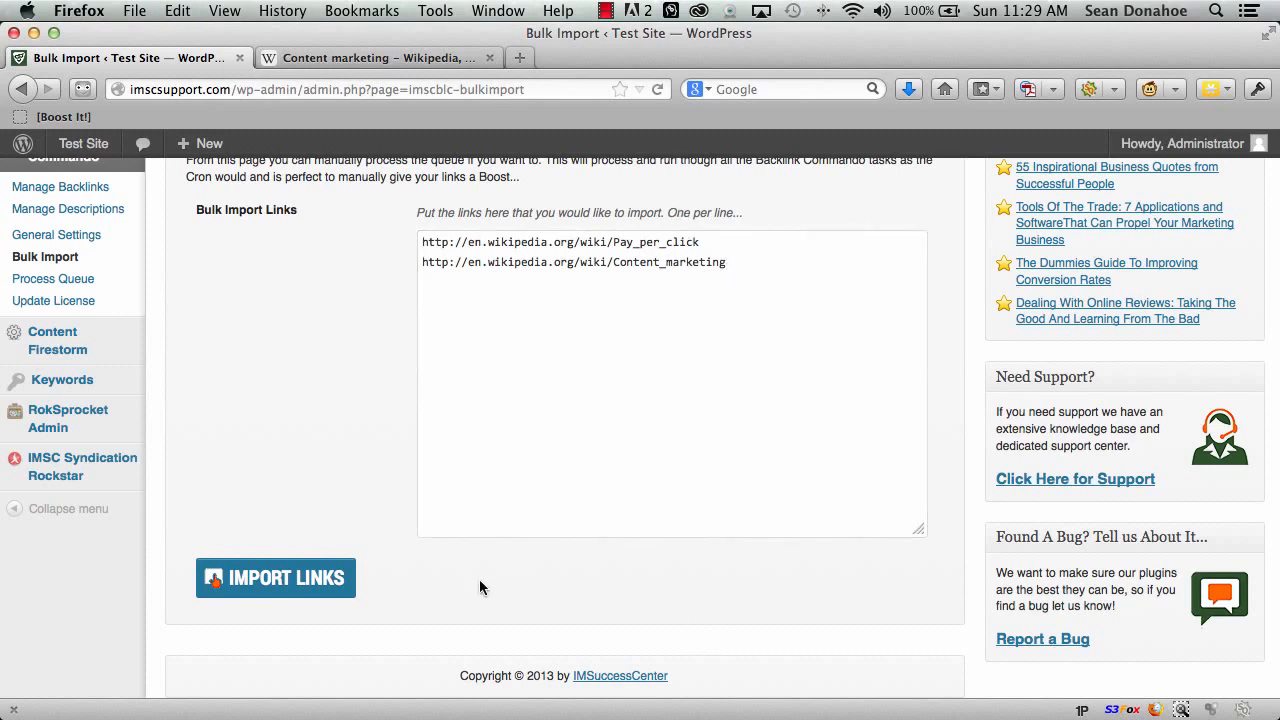
Import the two listed Wikipedia links in bulk, and open the Manage Backlinks list to check their status.
click(247, 594)
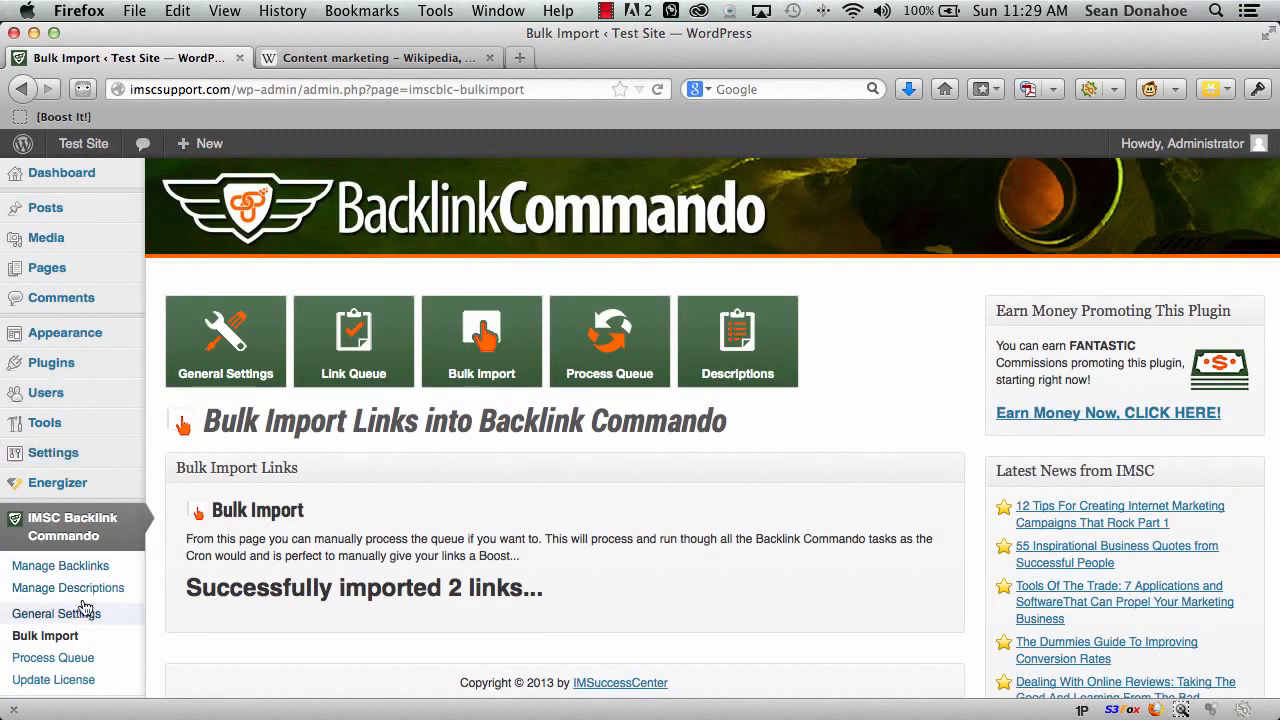
click(62, 569)
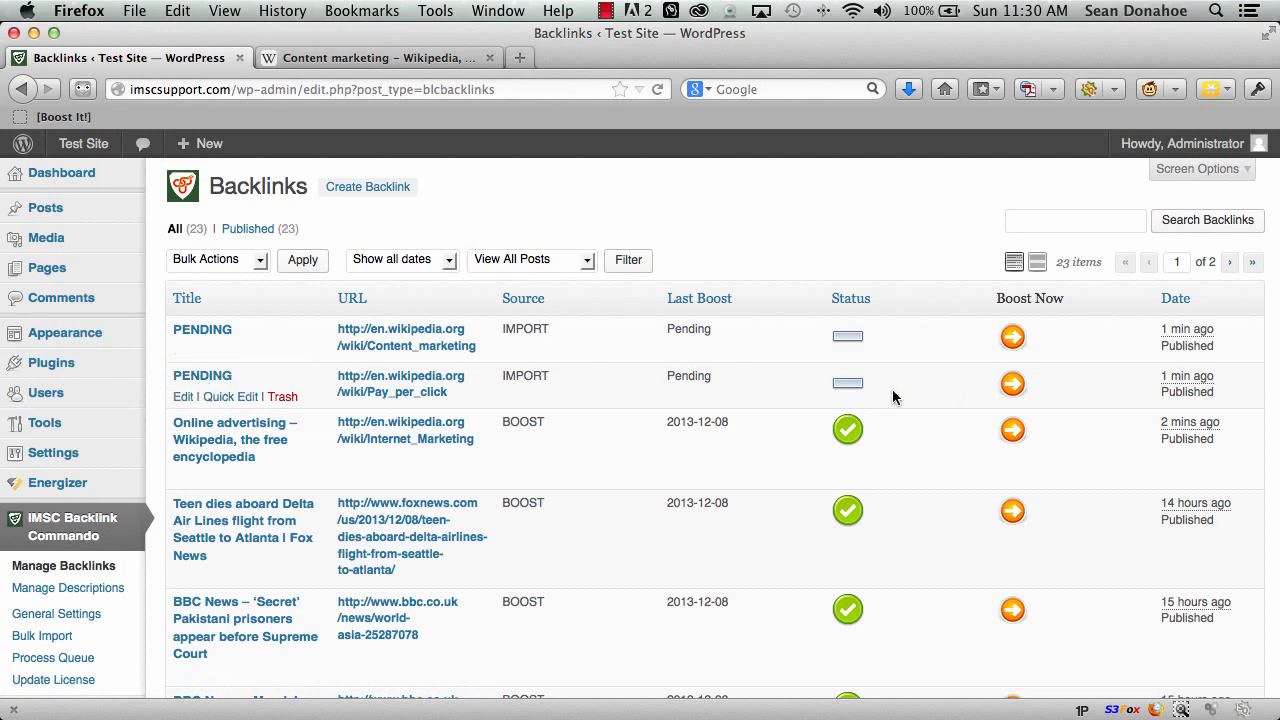
Open Backlink Commando's Process Queue page and run the queue manually to check the RSS feeds for new items.
click(44, 664)
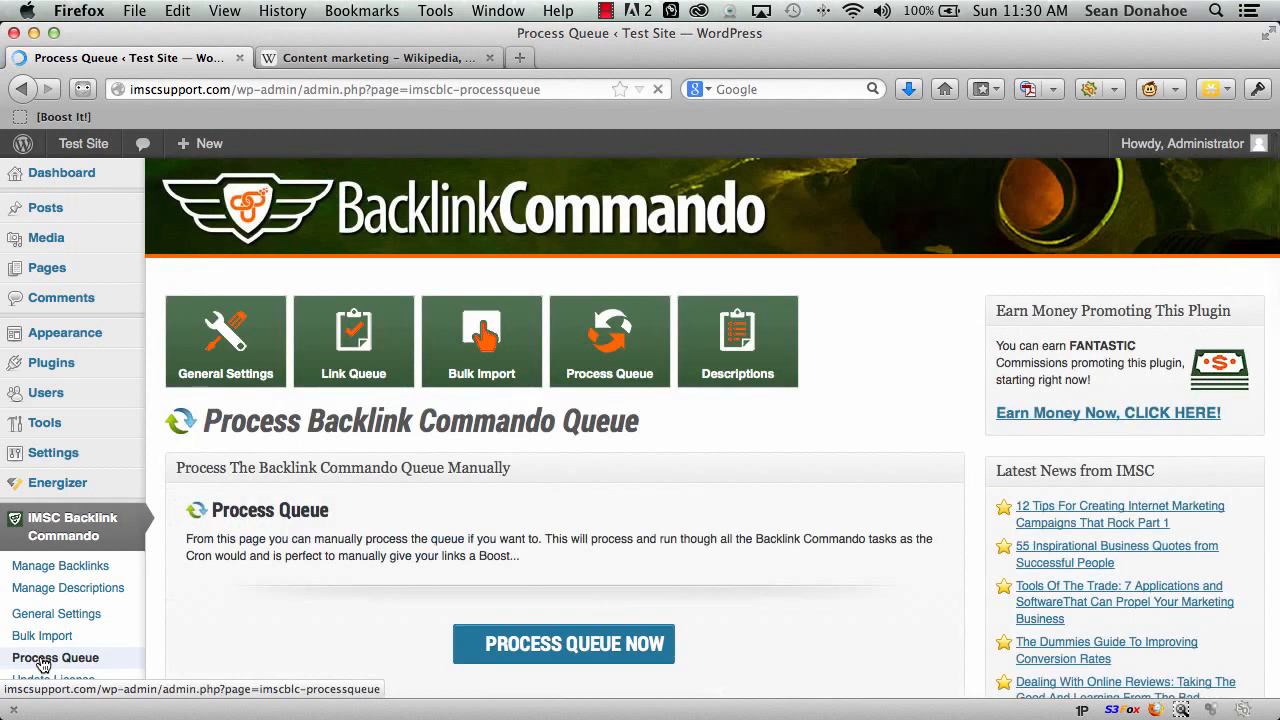
scroll(748, 560, down, 5)
click(612, 387)
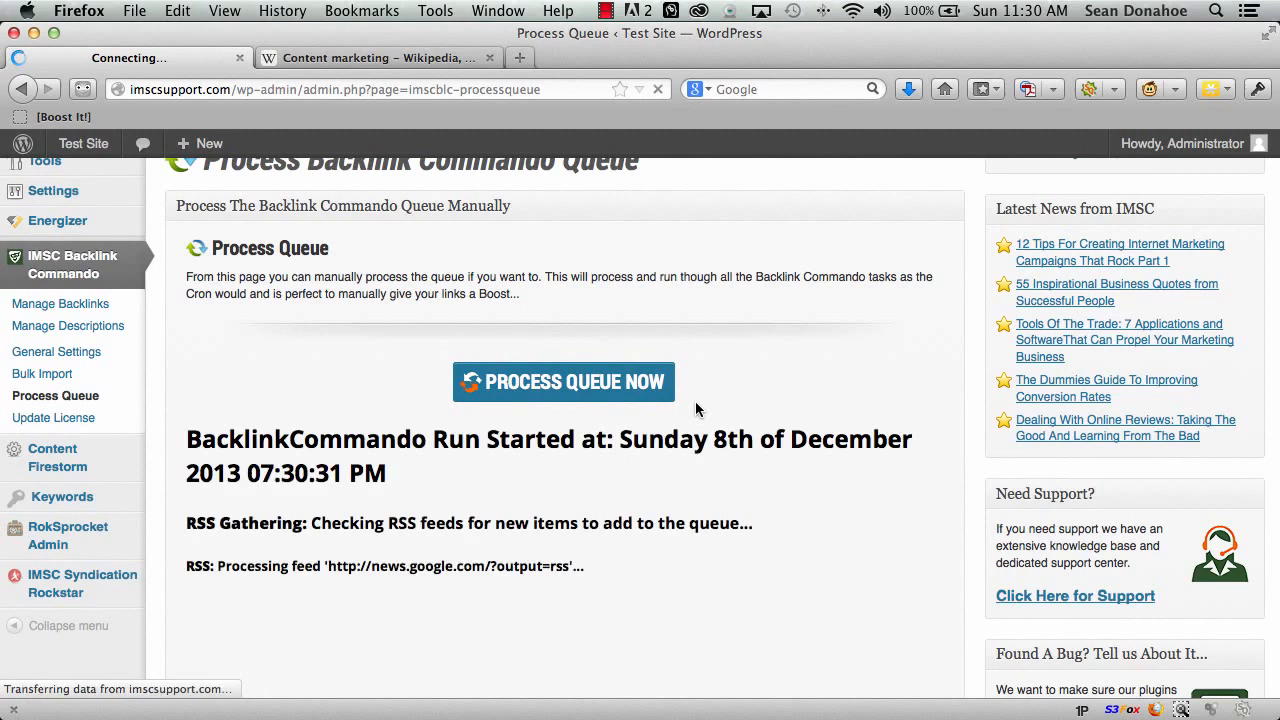
scroll(708, 560, down, 1)
scroll(708, 565, down, 1)
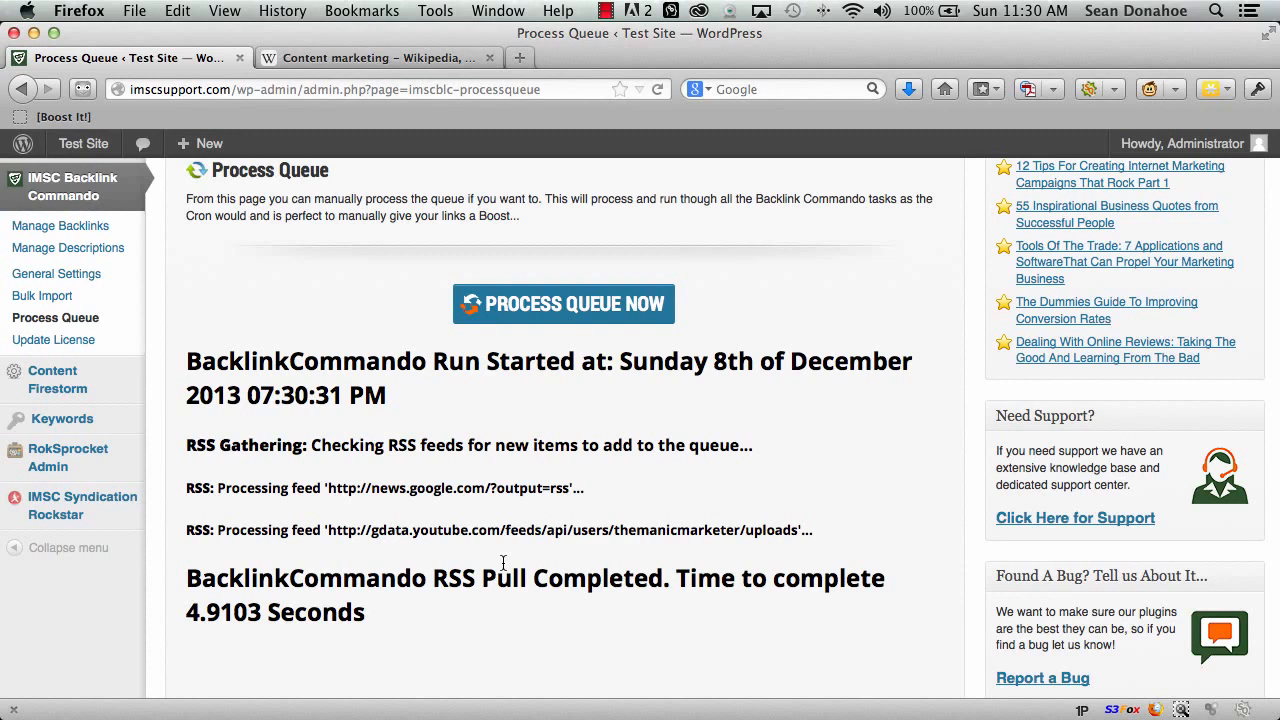
Run the queue a second time to process the pending imported links, and review the processing log through to its end.
click(568, 316)
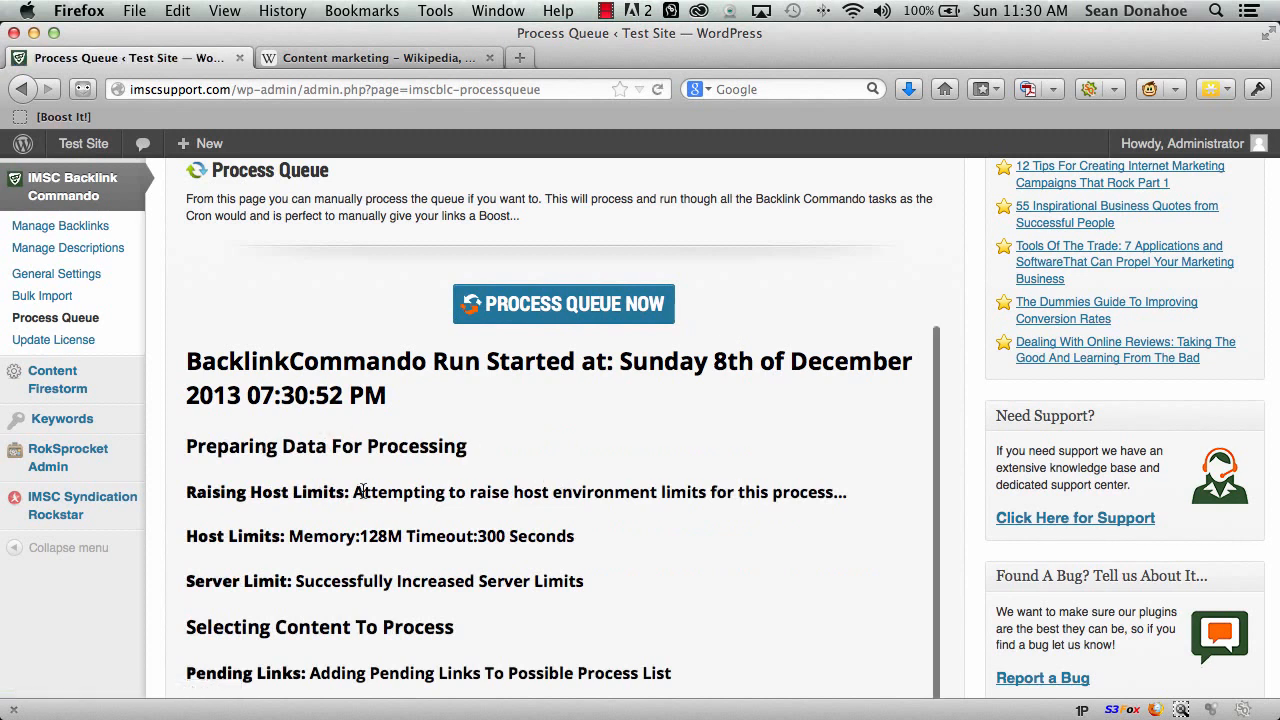
scroll(499, 530, down, 5)
scroll(499, 530, down, 1)
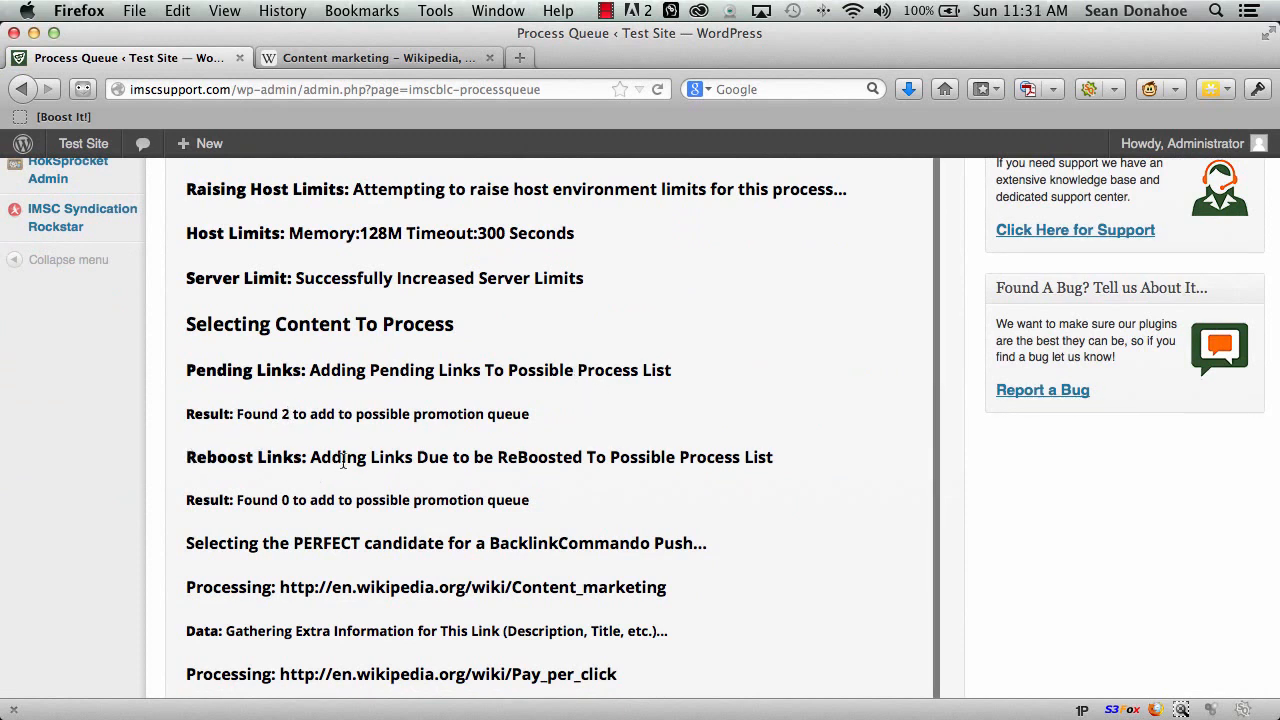
scroll(560, 510, down, 5)
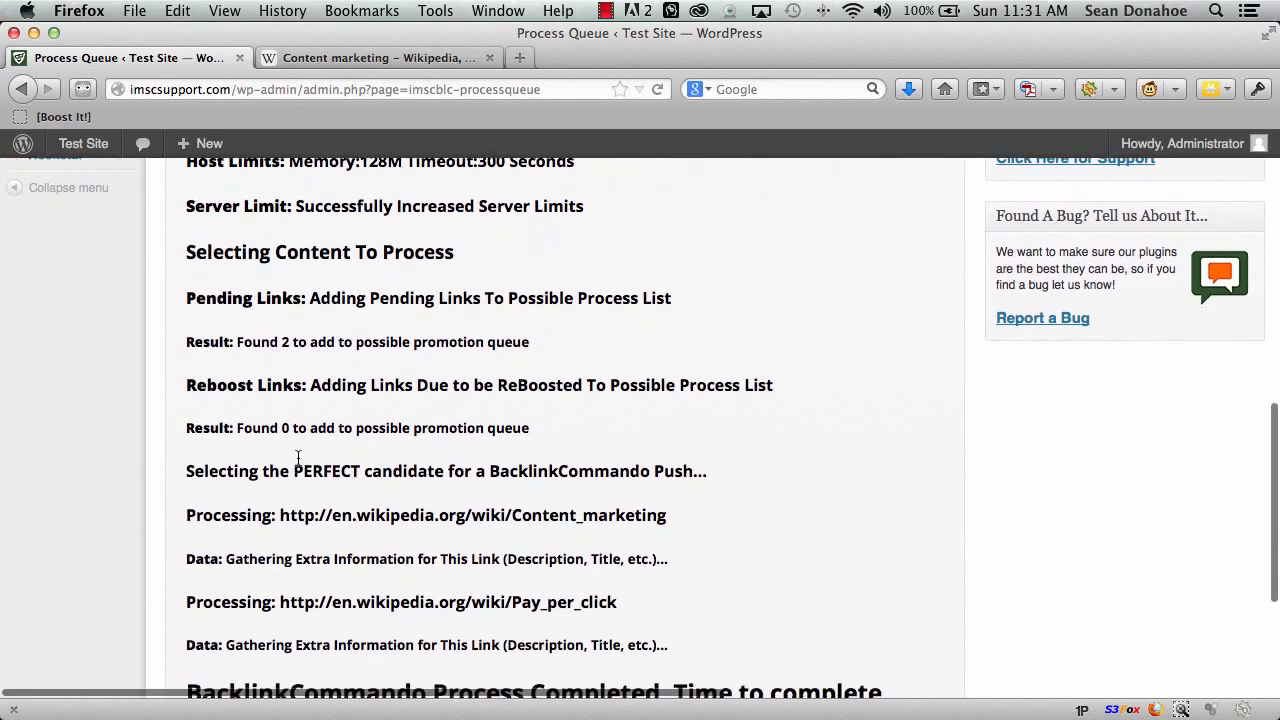
scroll(452, 492, down, 1)
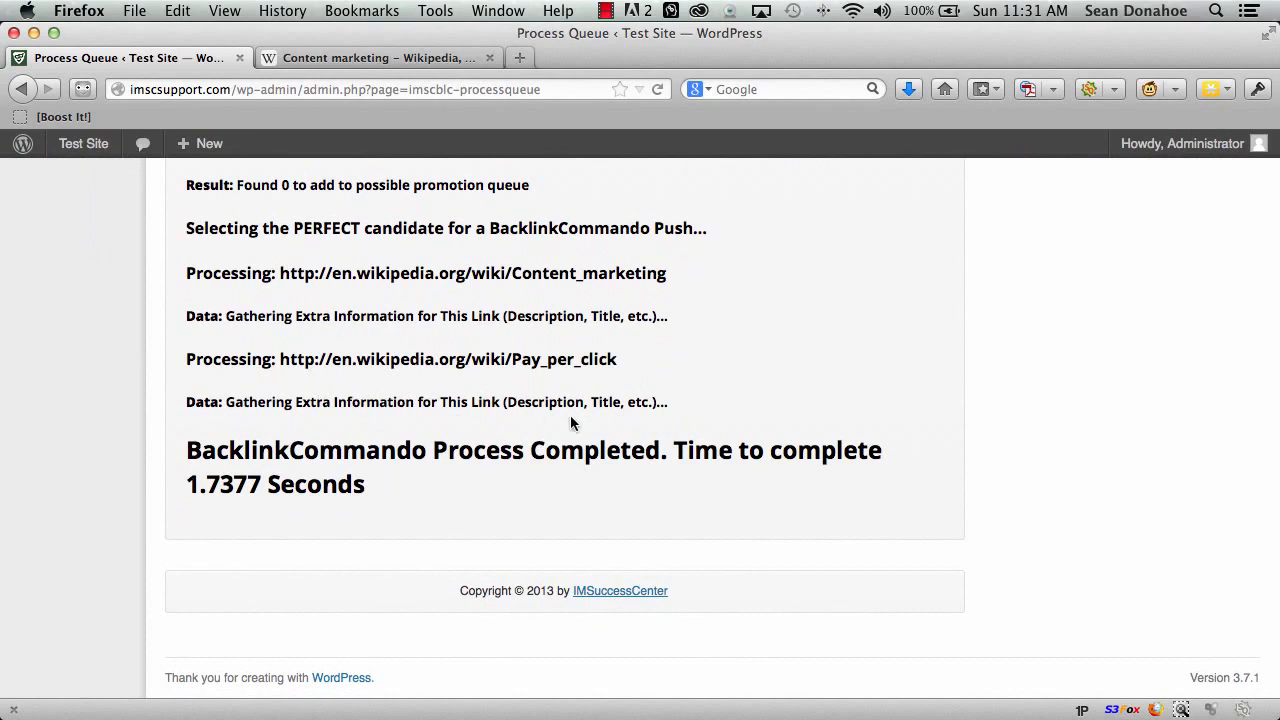
scroll(717, 456, up, 2)
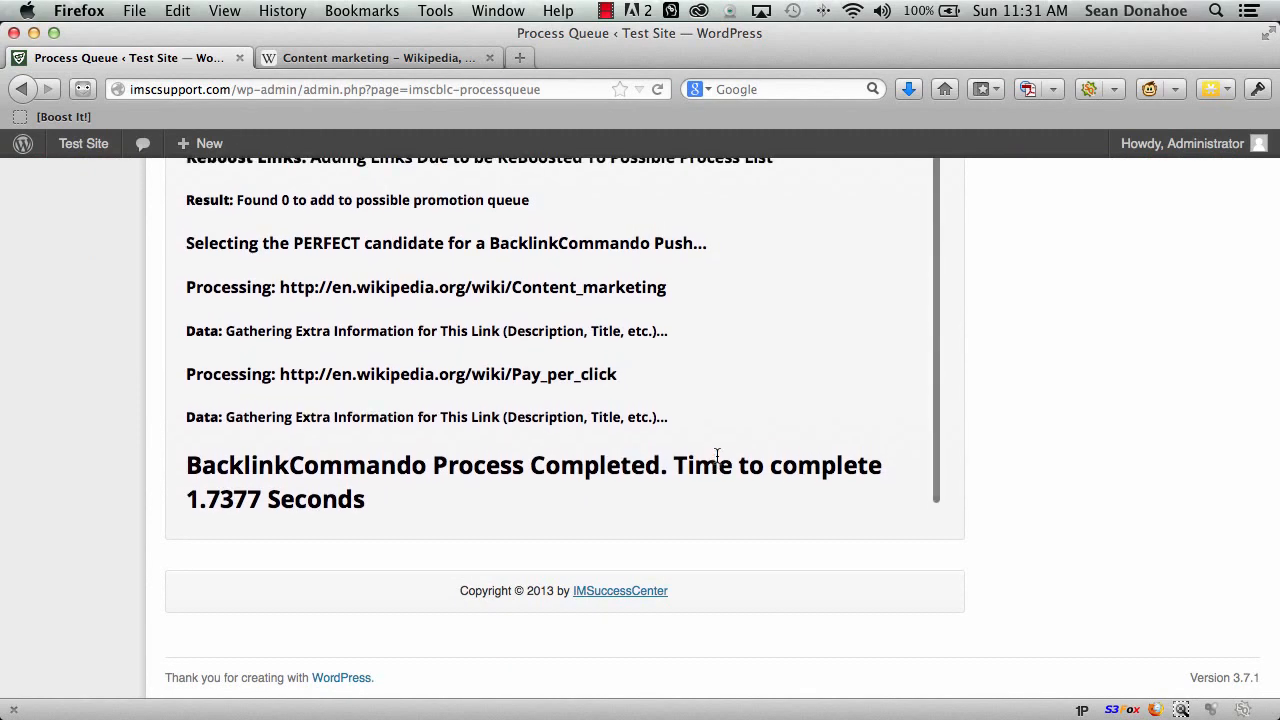
scroll(717, 456, up, 15)
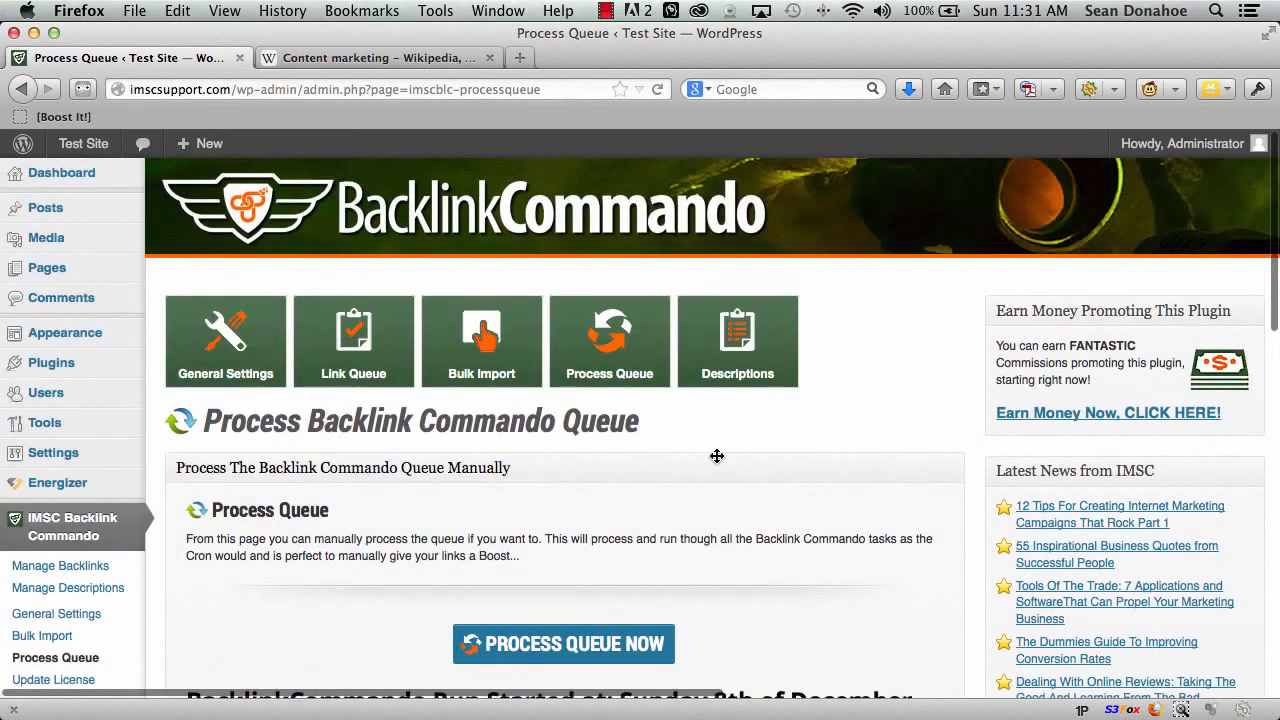